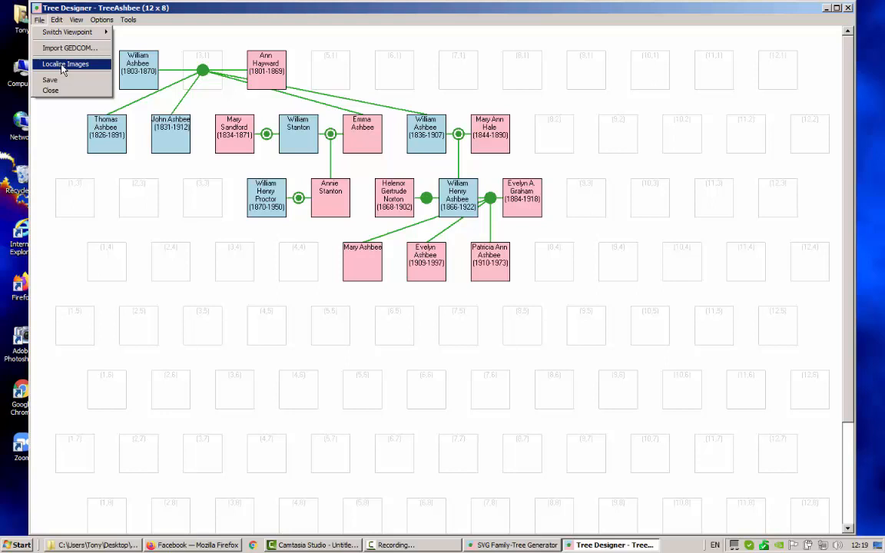
- Localise the tree's remote images, check the download entries in the generator's progress log, and return to the tree designer
click(63, 65)
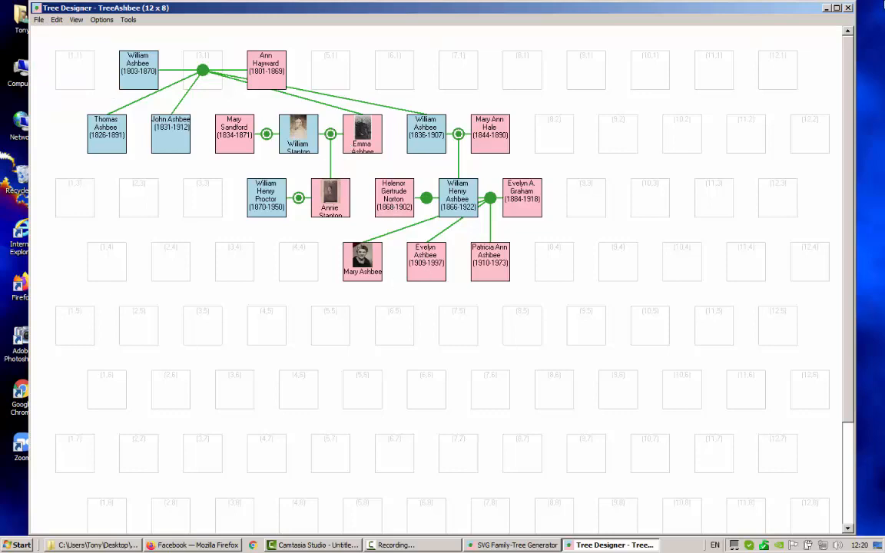
click(825, 10)
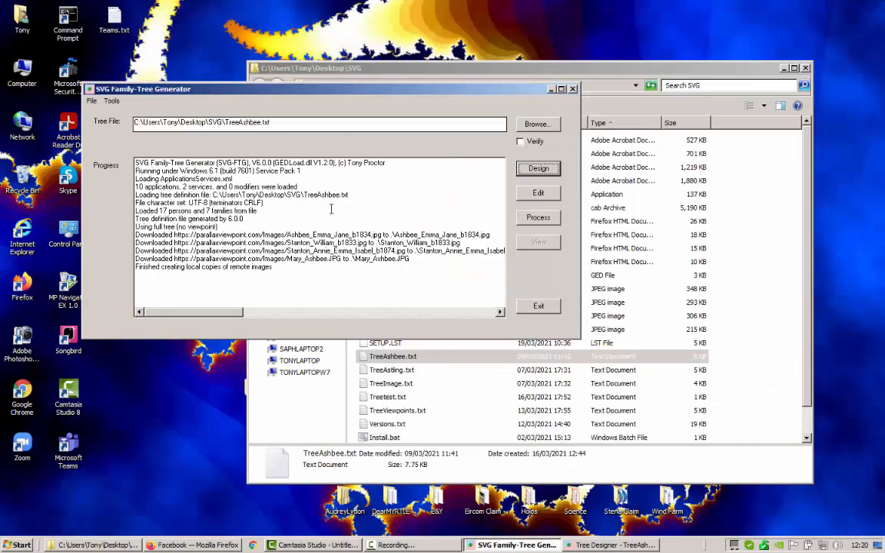
drag(415, 261, 119, 230)
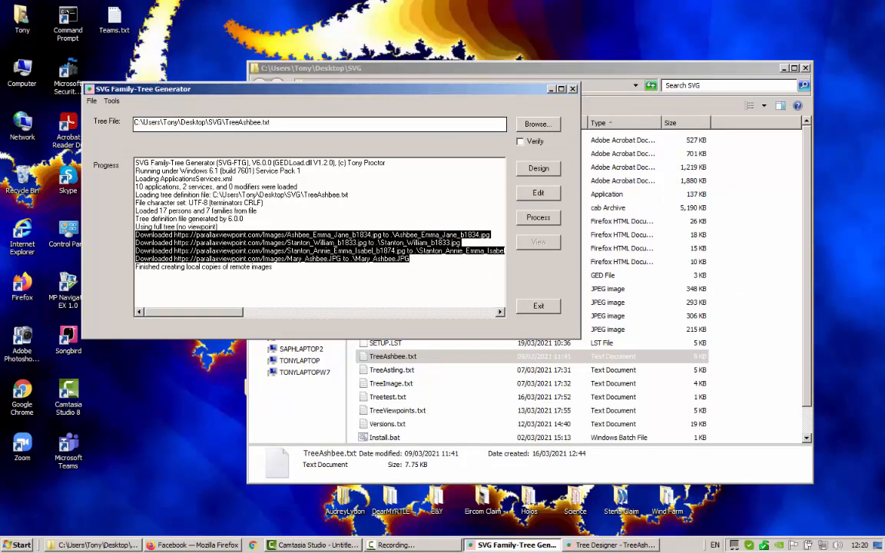
click(609, 544)
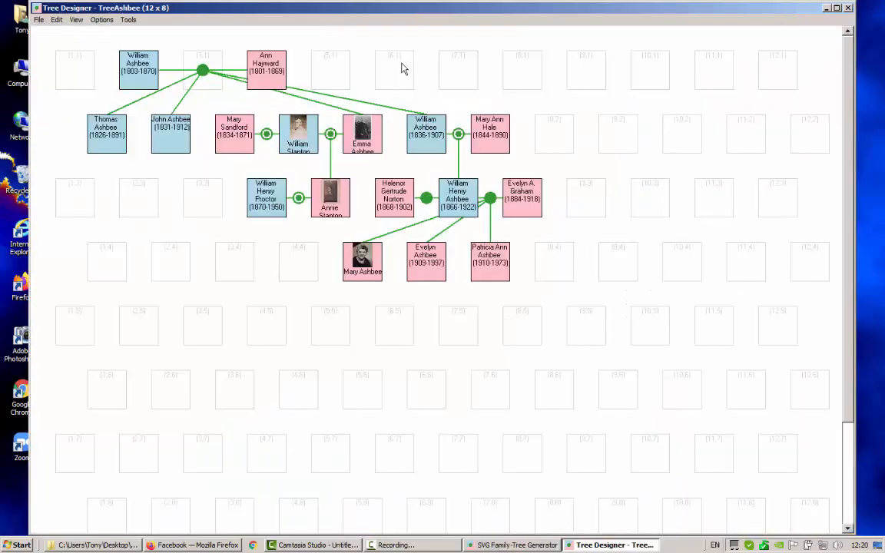
- Create a male person in cell (3,5), captioned with full name and life years, and remove the years from the key
right_click(195, 333)
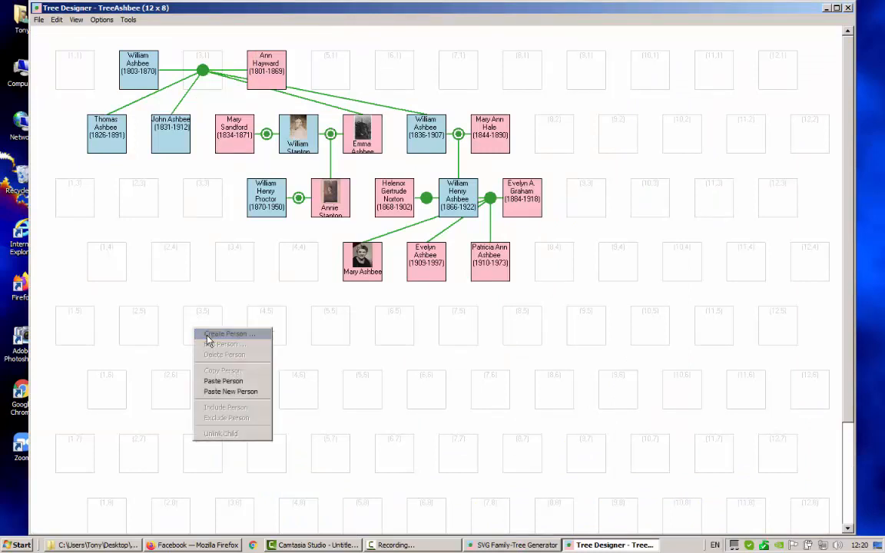
click(207, 336)
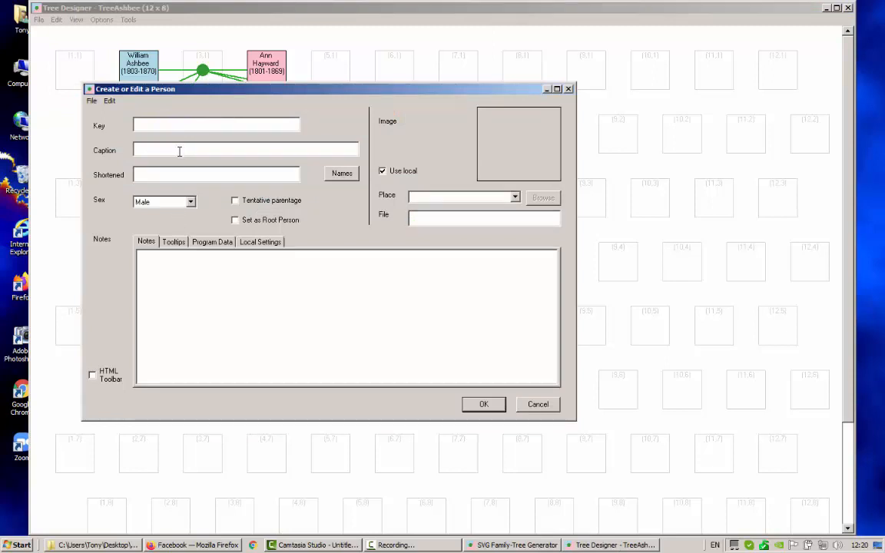
text(John)
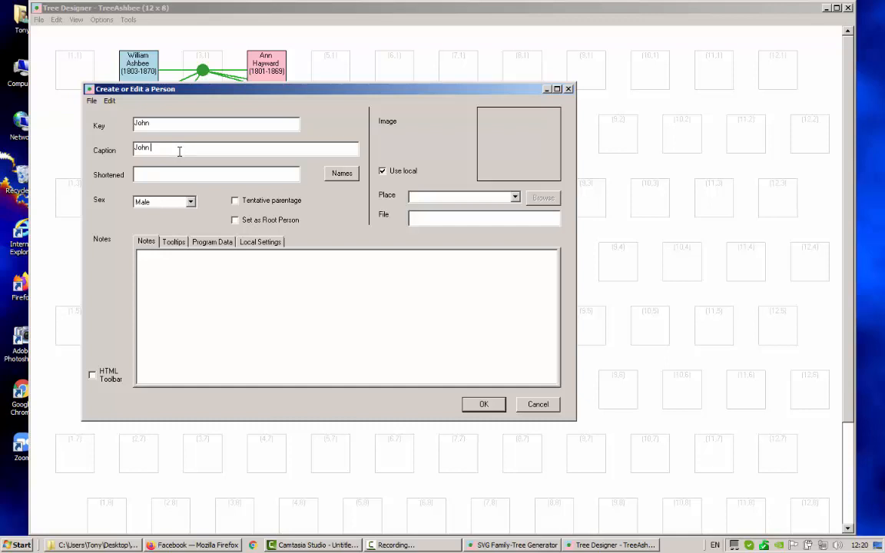
text( Smith)
text((1800-1890))
drag(199, 124, 163, 123)
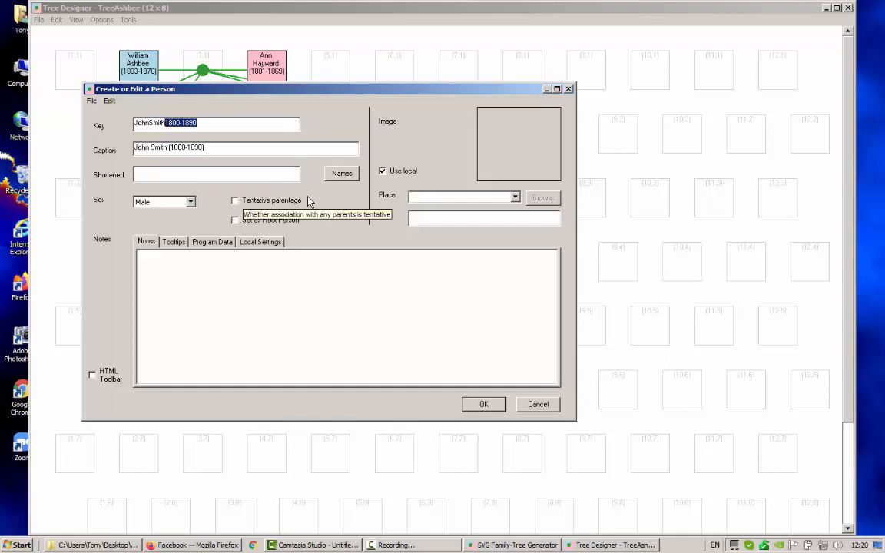
key(Delete)
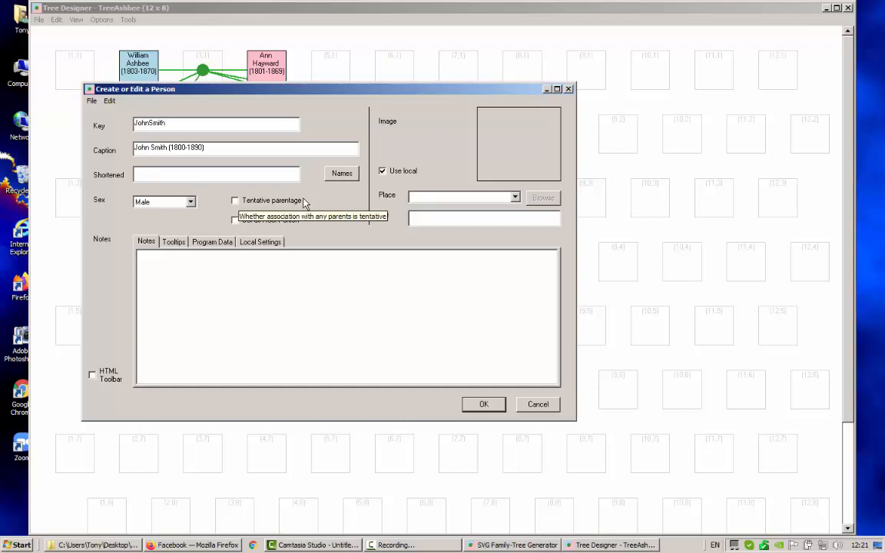
click(485, 405)
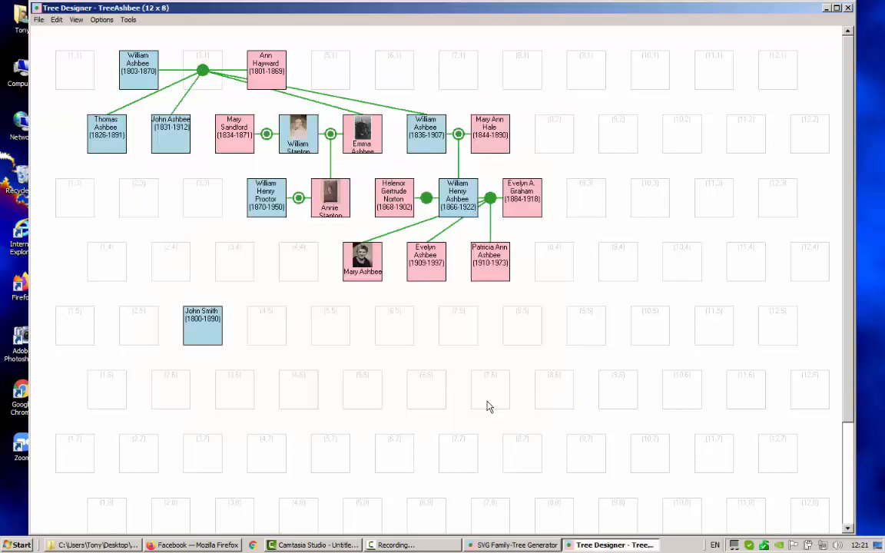
- Reopen the new person's record in cell (3,5), compare the shortened name with the caption, and close it without changes
right_click(210, 330)
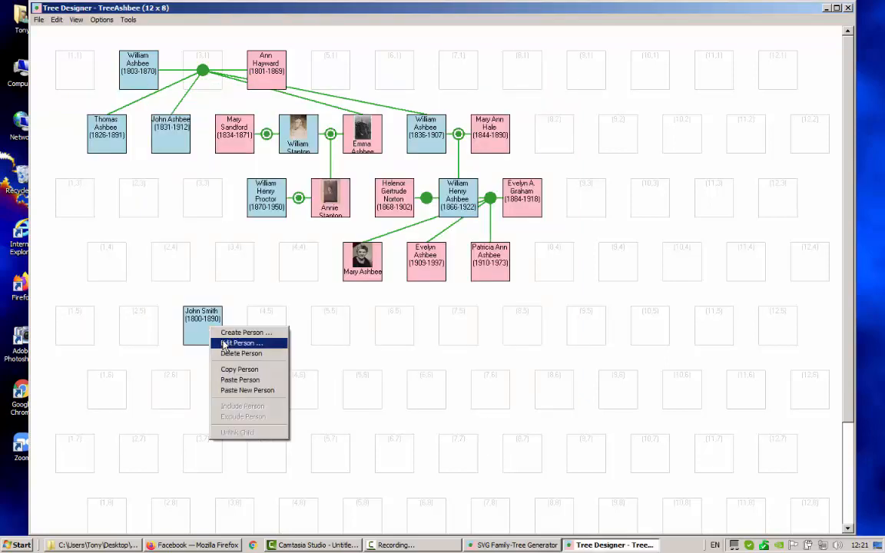
click(239, 342)
drag(95, 90, 46, 89)
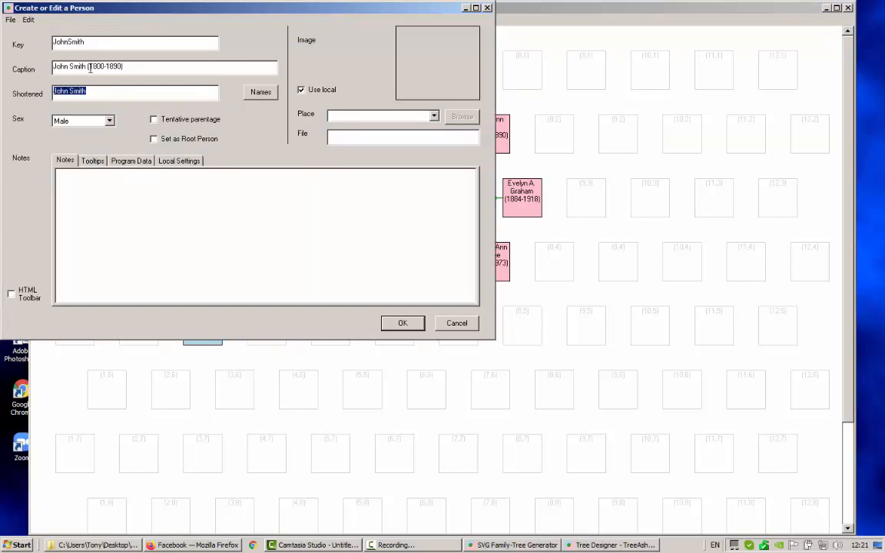
drag(89, 66, 46, 66)
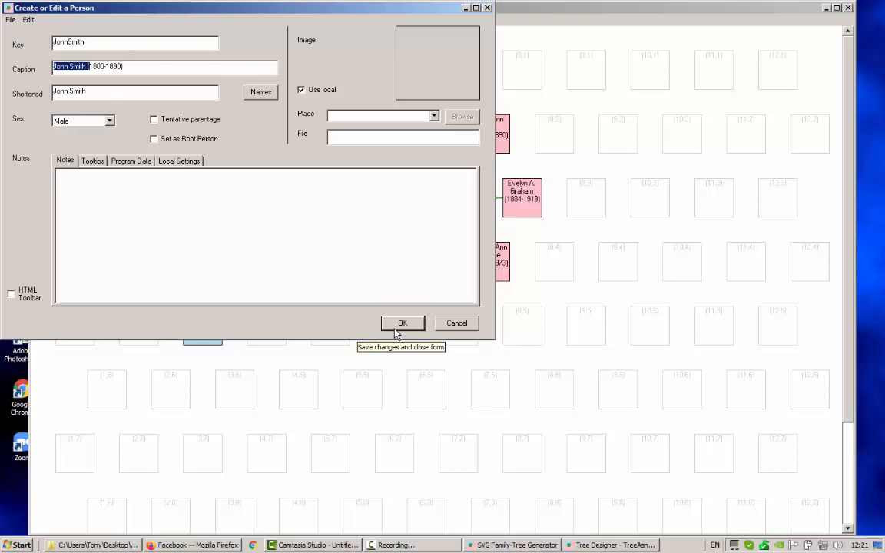
click(454, 325)
- Create a person in cell (4,5), entering the full name as the caption and setting the sex to Female
right_click(263, 329)
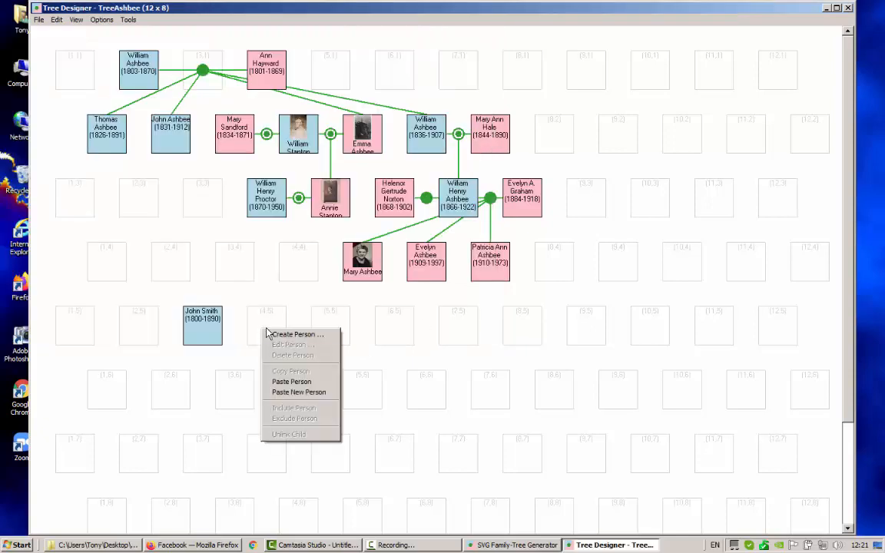
click(278, 336)
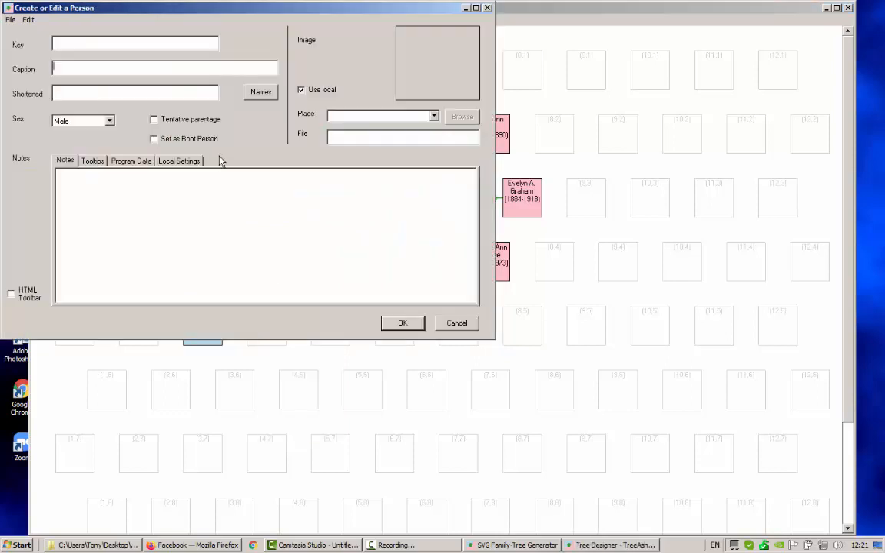
click(139, 73)
text(Jane Doe)
click(109, 121)
click(88, 132)
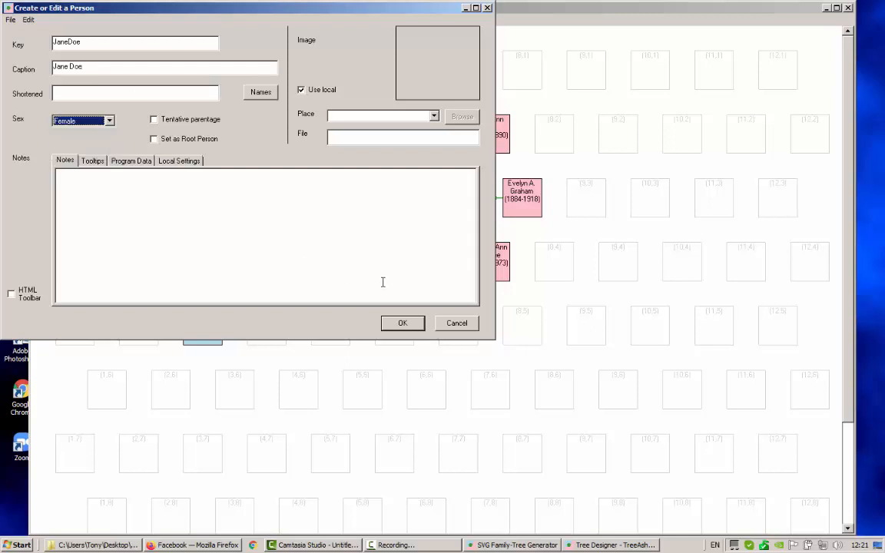
click(400, 323)
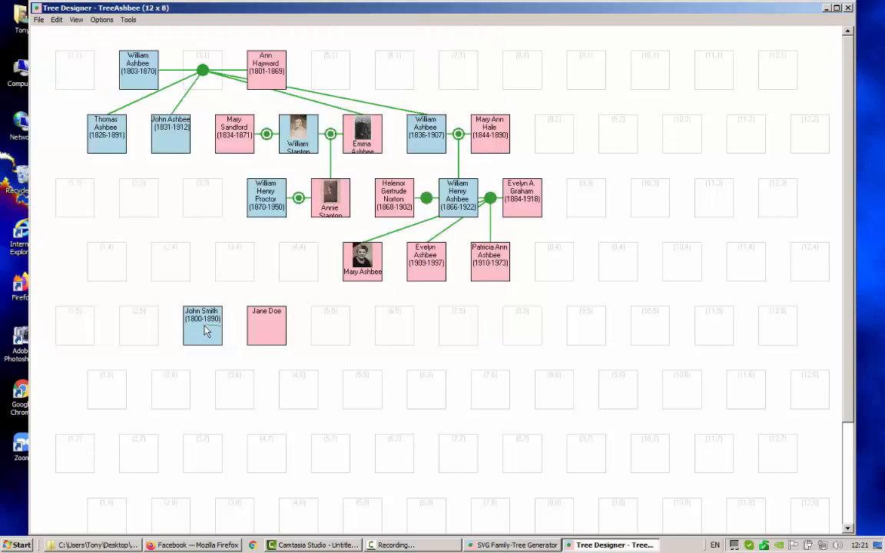
- Create a family relationship from the person in (3,5) to the person in (4,5), reviewing and keeping the proposed keys
drag(206, 330, 252, 329)
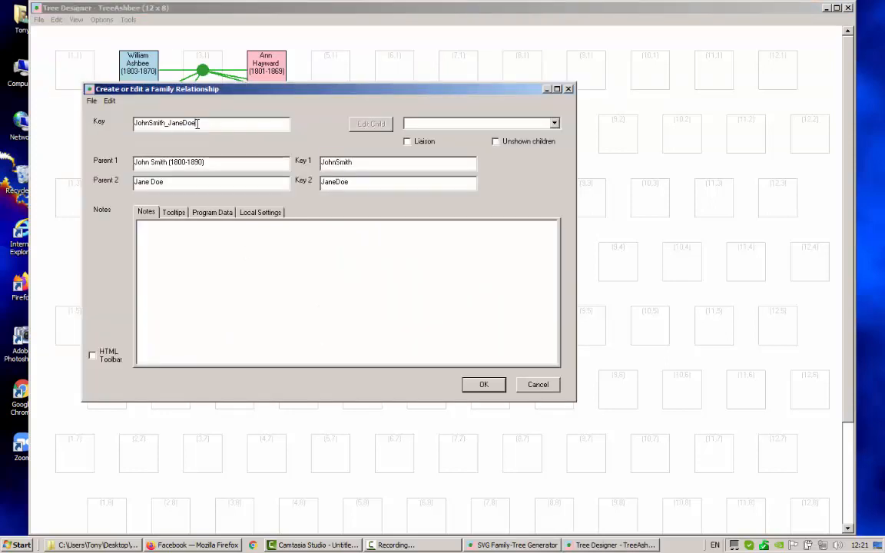
drag(196, 124, 132, 127)
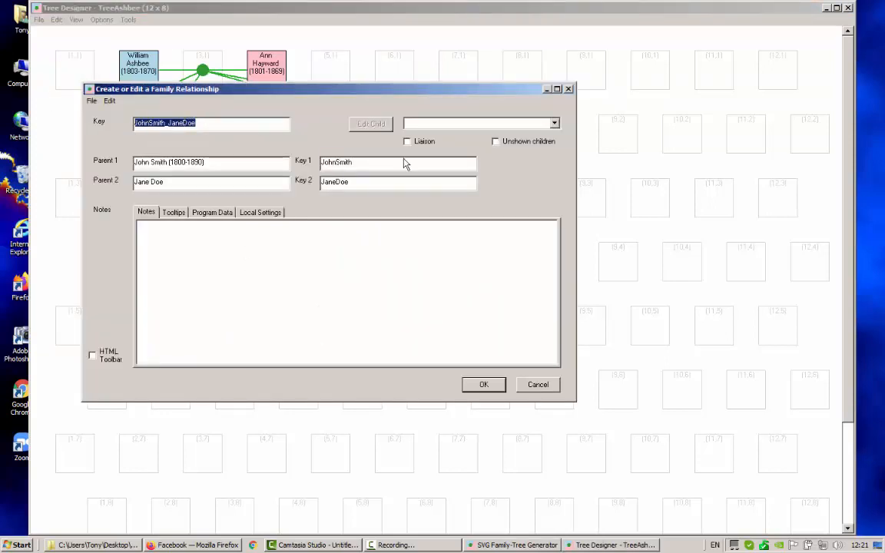
drag(352, 163, 317, 183)
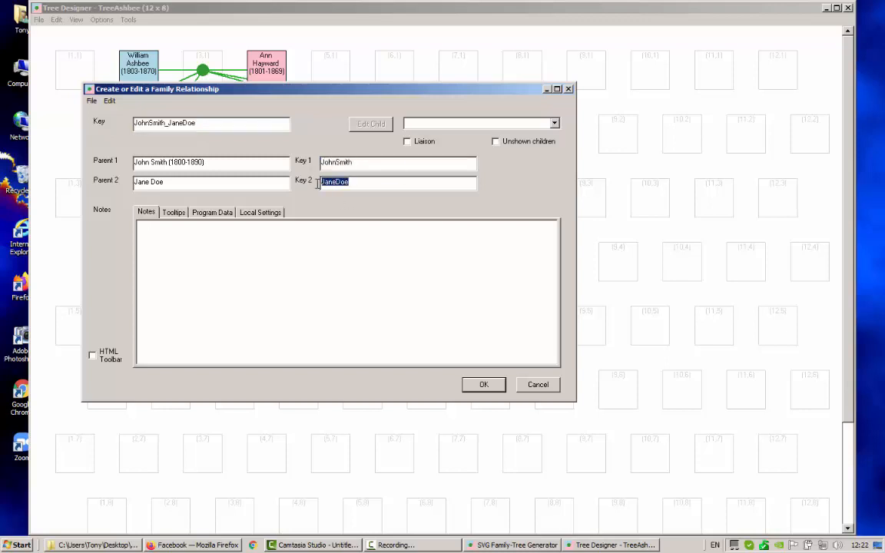
click(484, 385)
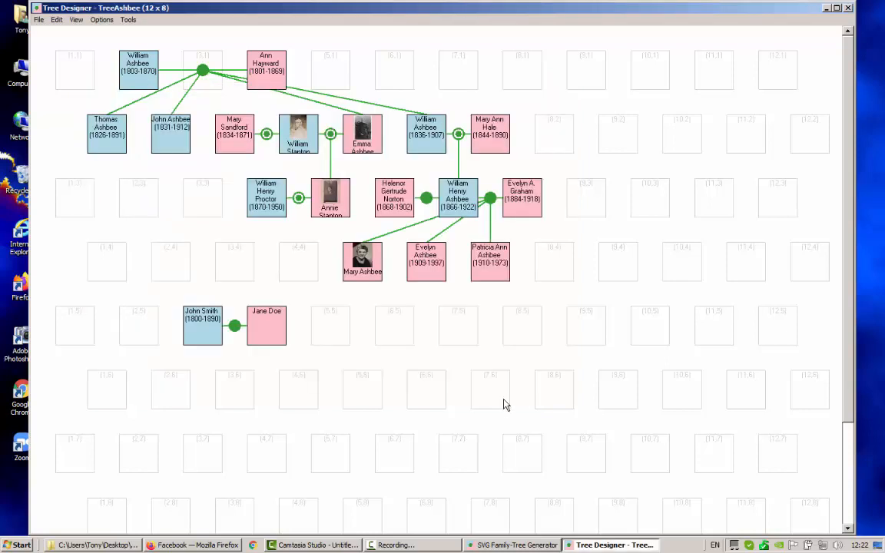
- Open the record of the fourth-row person with a photo and examine its key, notes, tooltips, program data, reference editing options and local settings
right_click(374, 276)
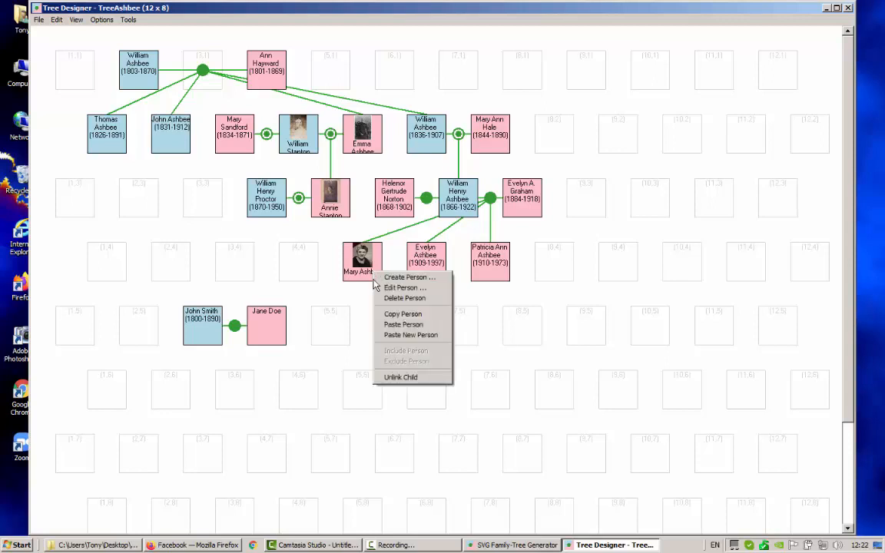
click(399, 289)
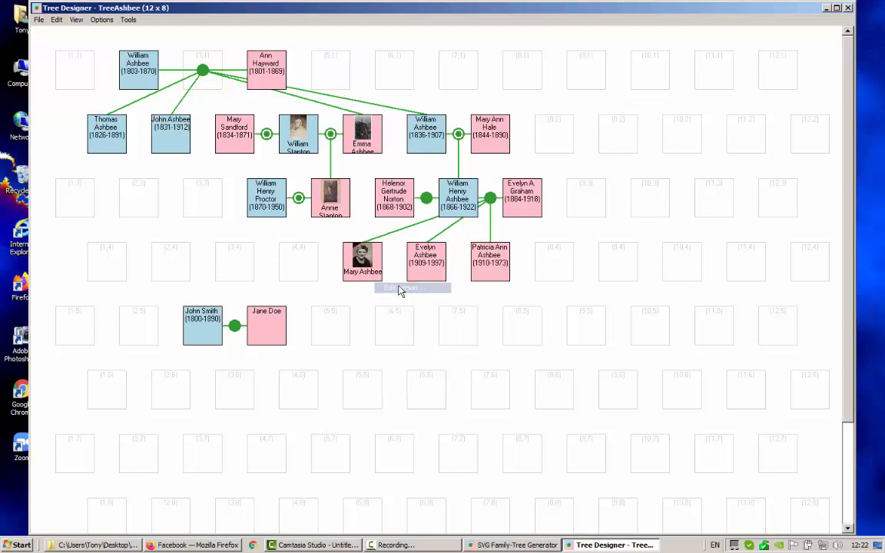
click(97, 43)
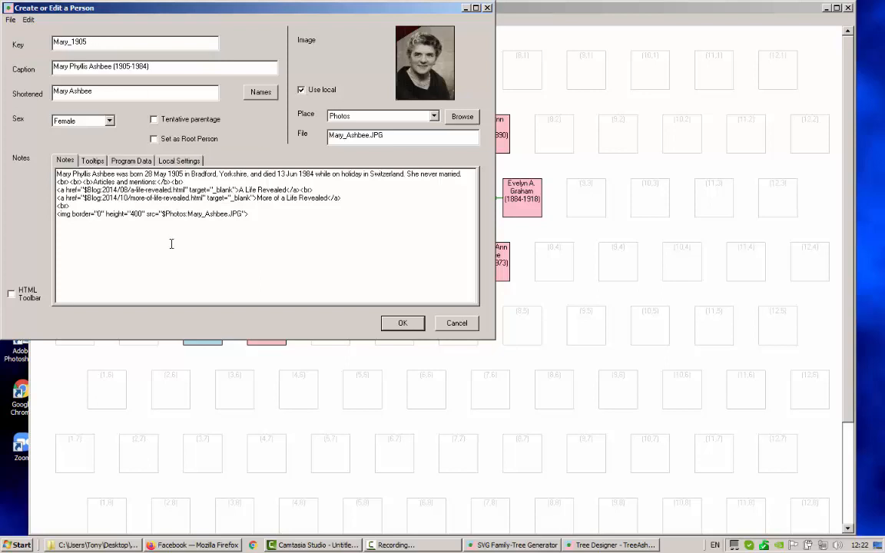
click(93, 161)
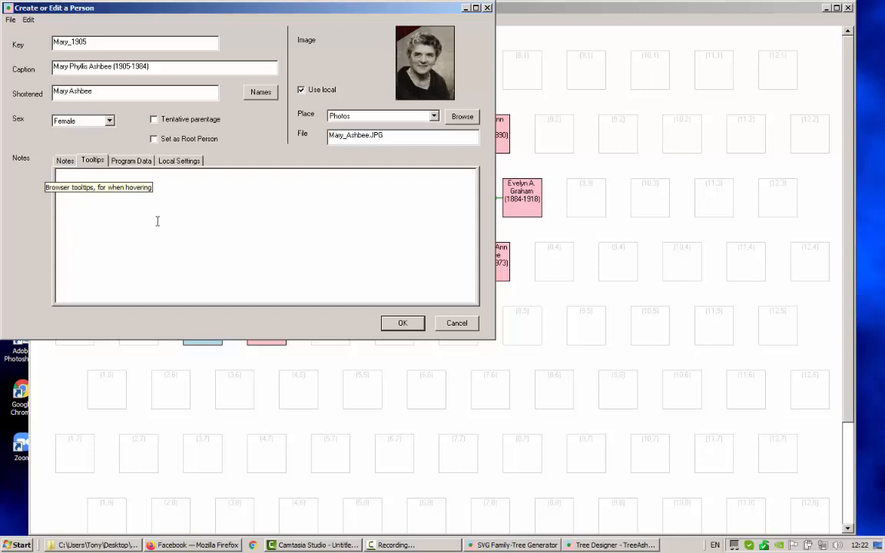
click(130, 162)
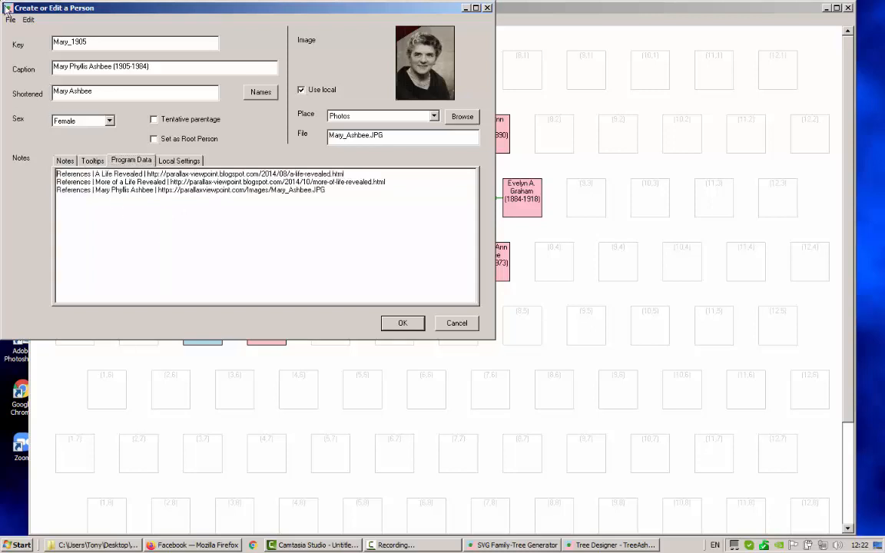
click(29, 20)
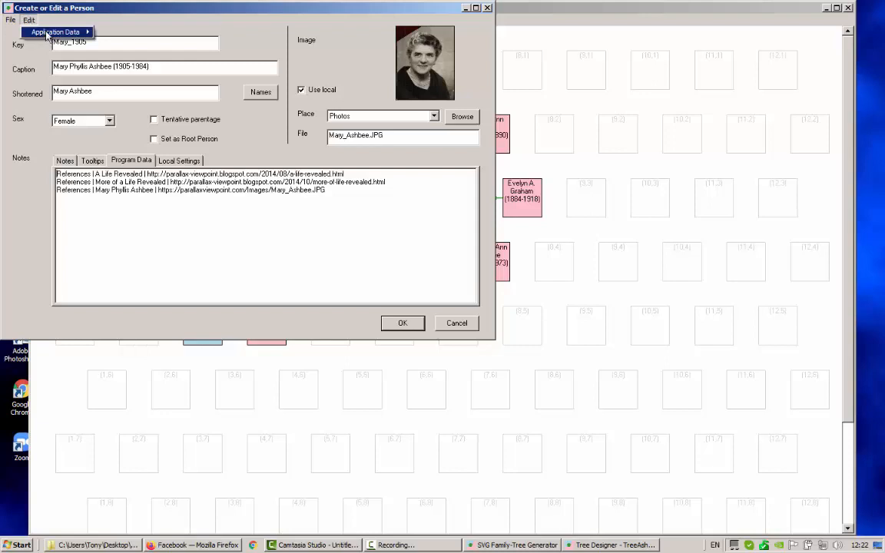
mouse_move(54, 34)
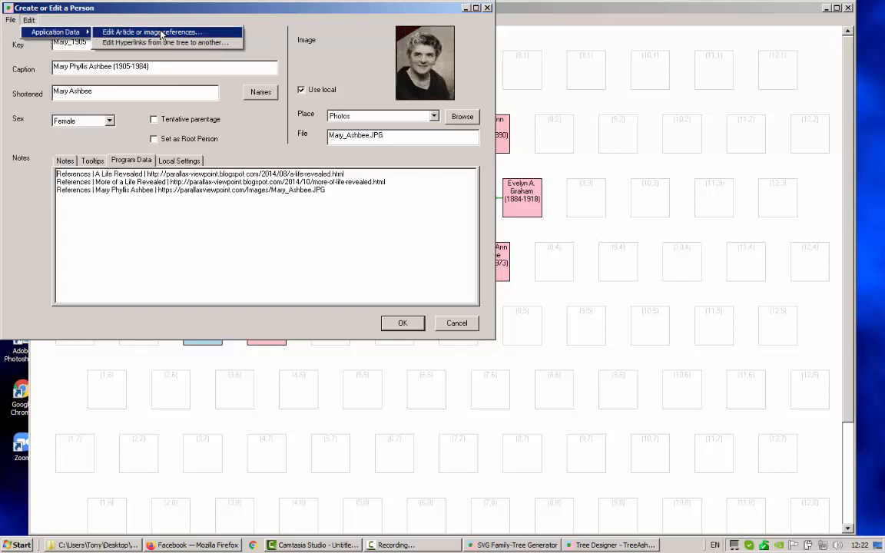
click(175, 161)
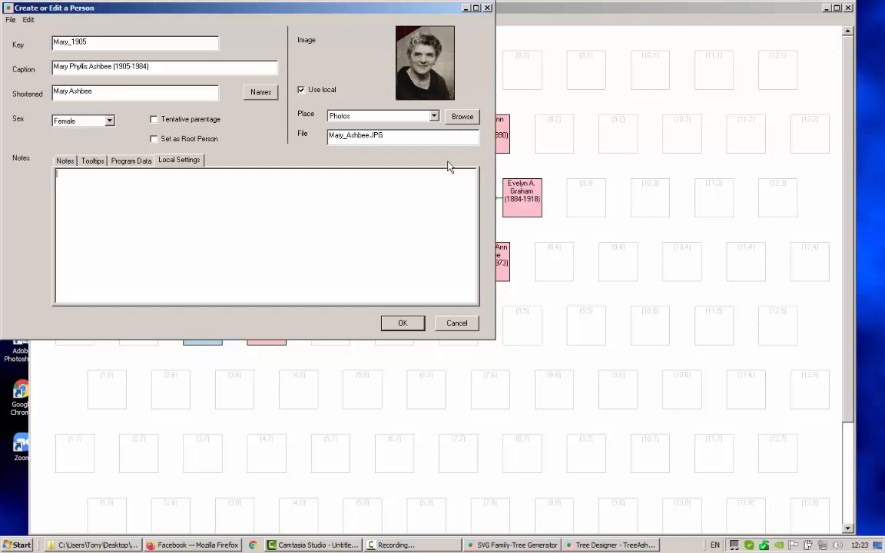
- Review the image place options, keeping Photos, and browse the local image files without choosing another one
click(434, 116)
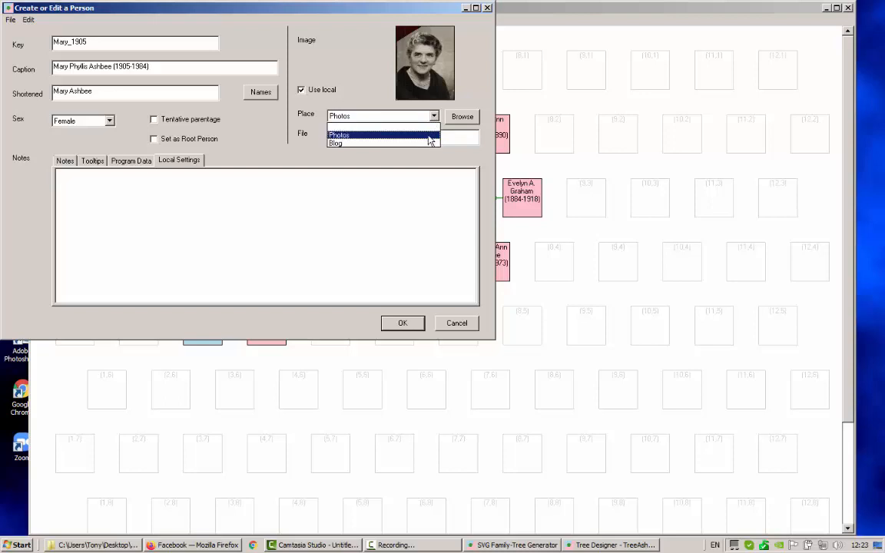
click(430, 136)
click(461, 119)
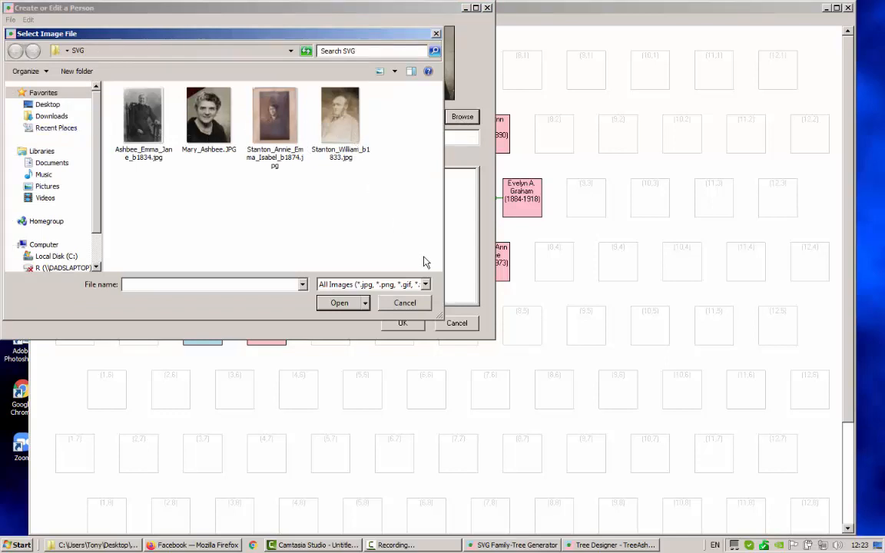
click(404, 303)
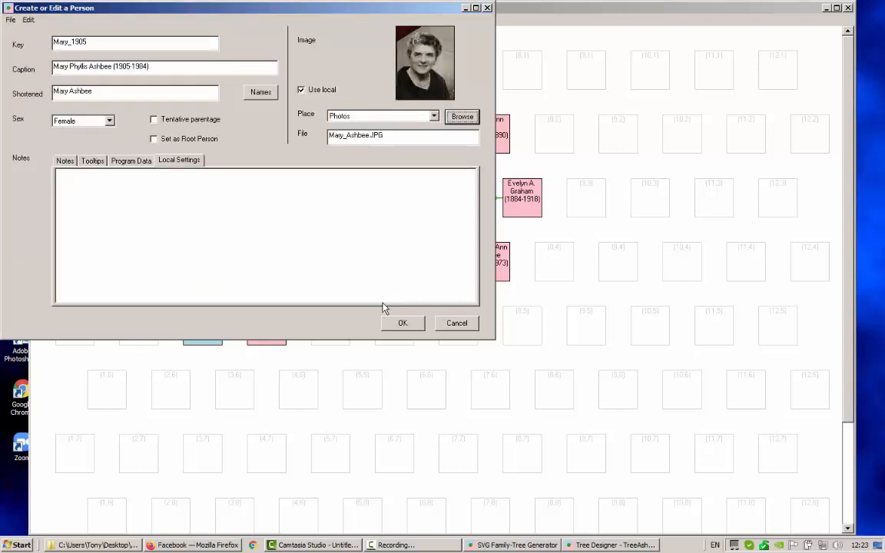
- Show the person's alternative names and compare them with the caption and the shortened name
click(260, 92)
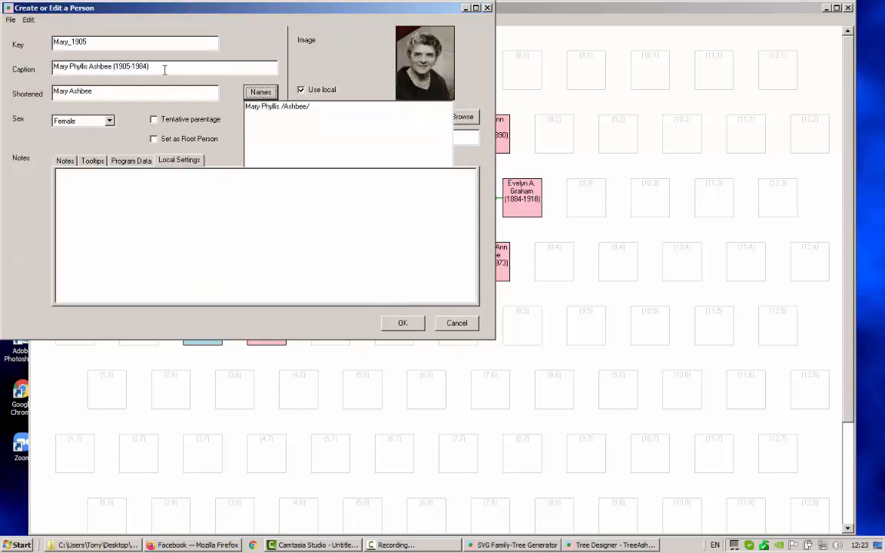
drag(151, 66, 38, 66)
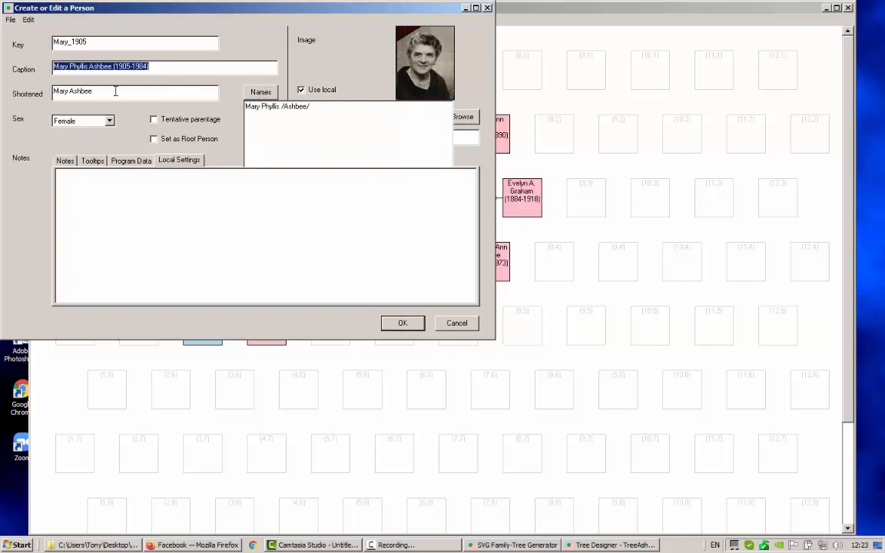
key(Tab)
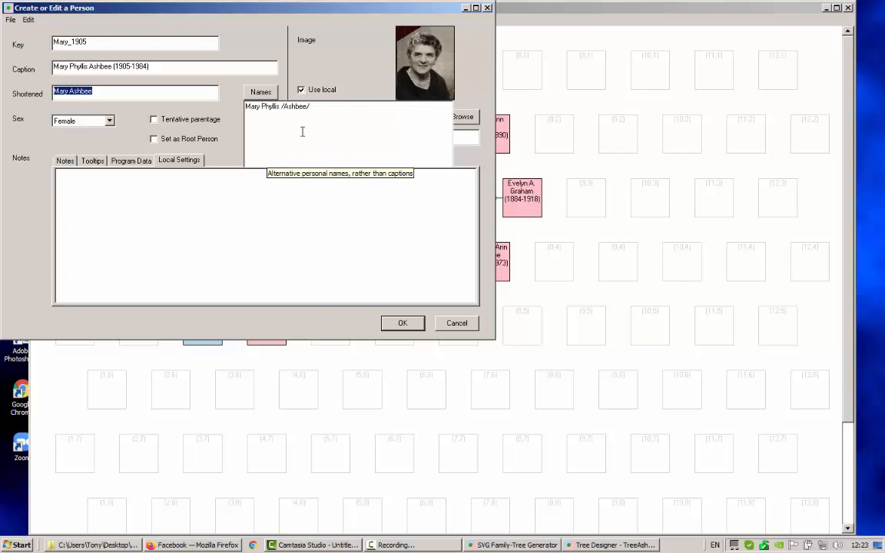
- Add a second alternative name without the middle name to the person in (5,4), marking the surname with slashes
click(325, 144)
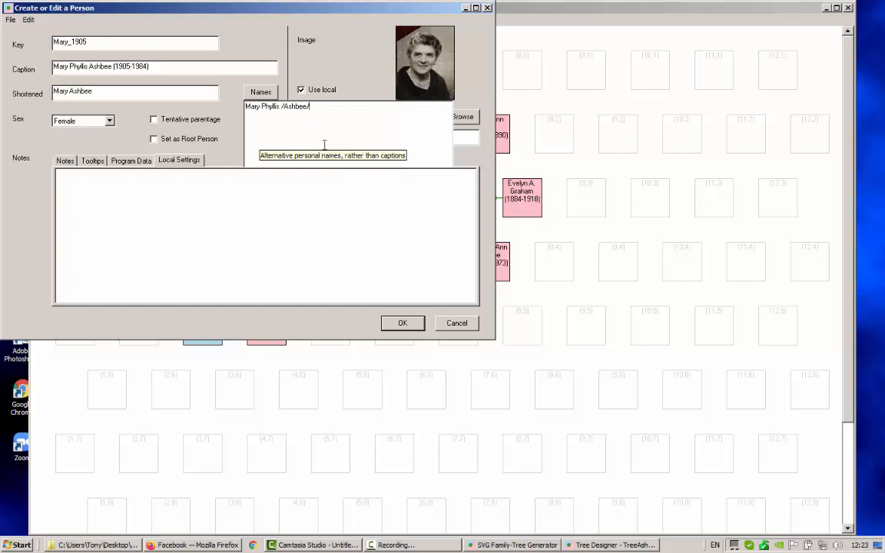
key(Return)
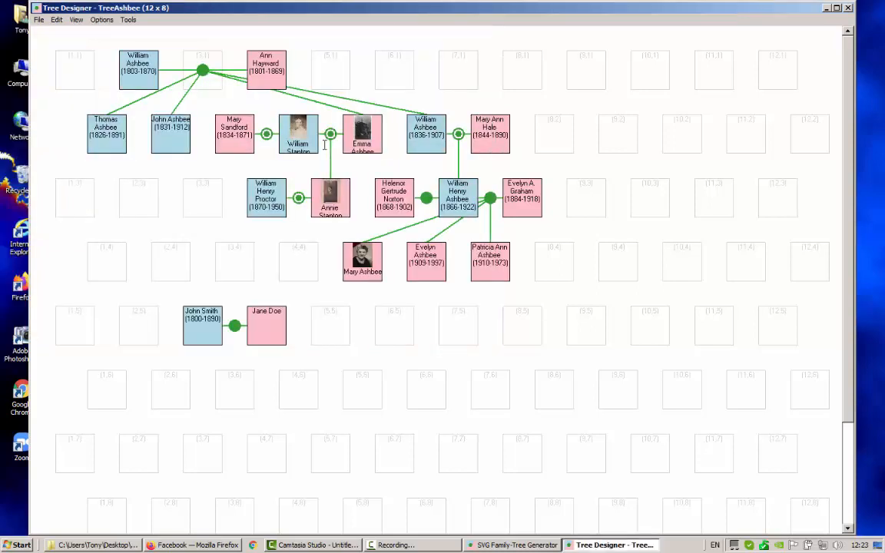
right_click(363, 273)
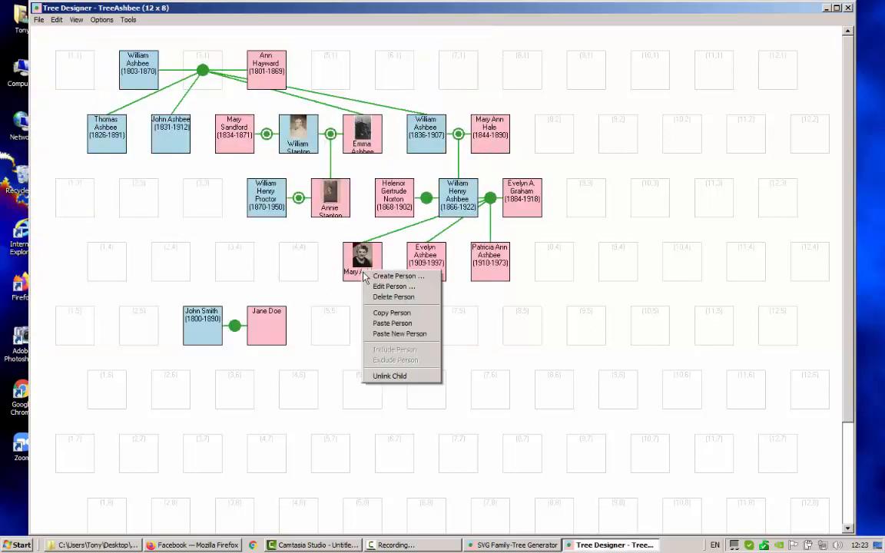
click(376, 286)
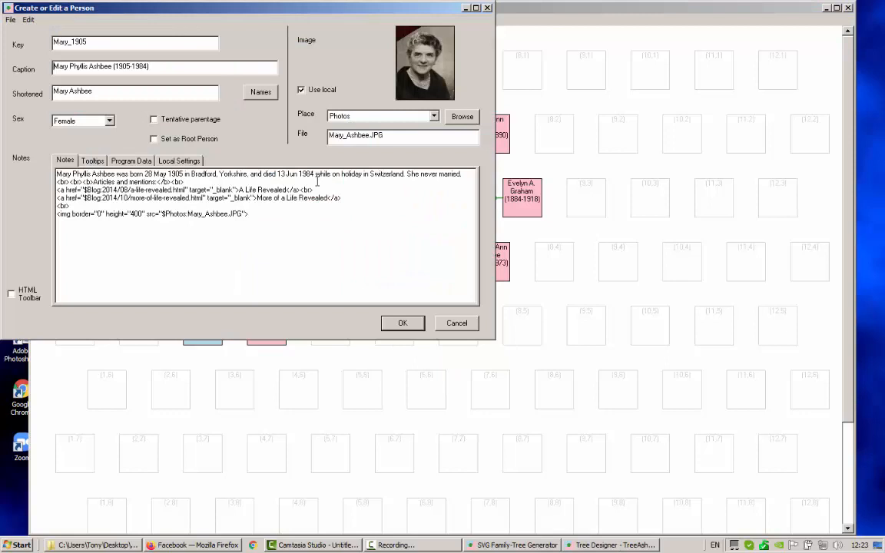
click(262, 91)
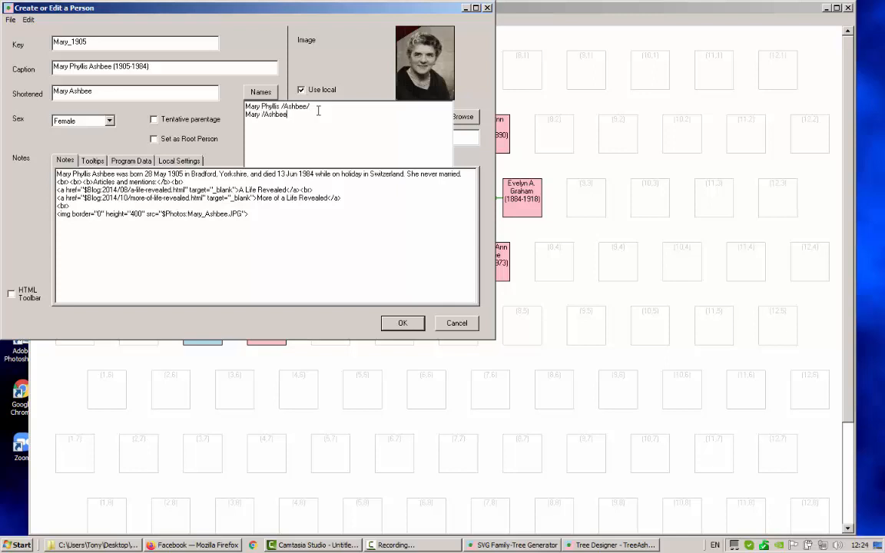
click(261, 93)
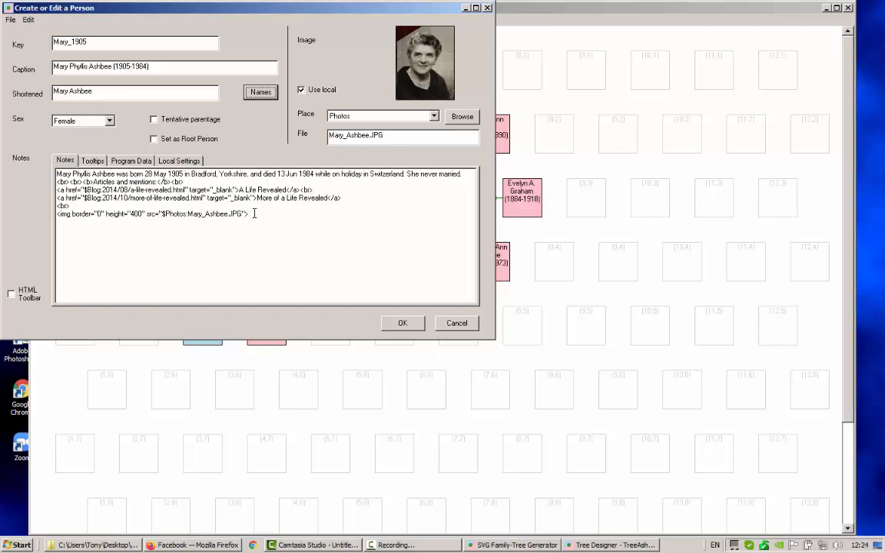
- Show the HTML toolbar for the person's notes and preview them as a web page through to the embedded photo
click(11, 294)
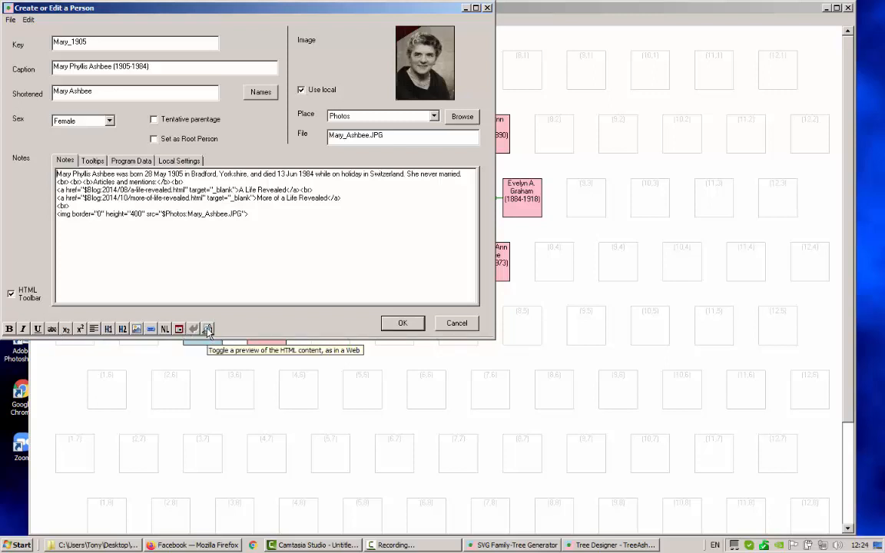
click(208, 330)
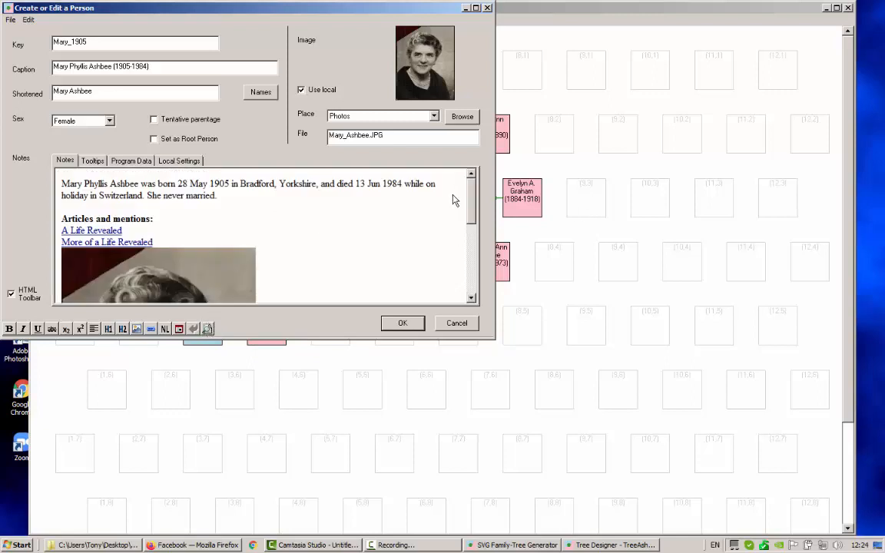
drag(471, 215, 471, 217)
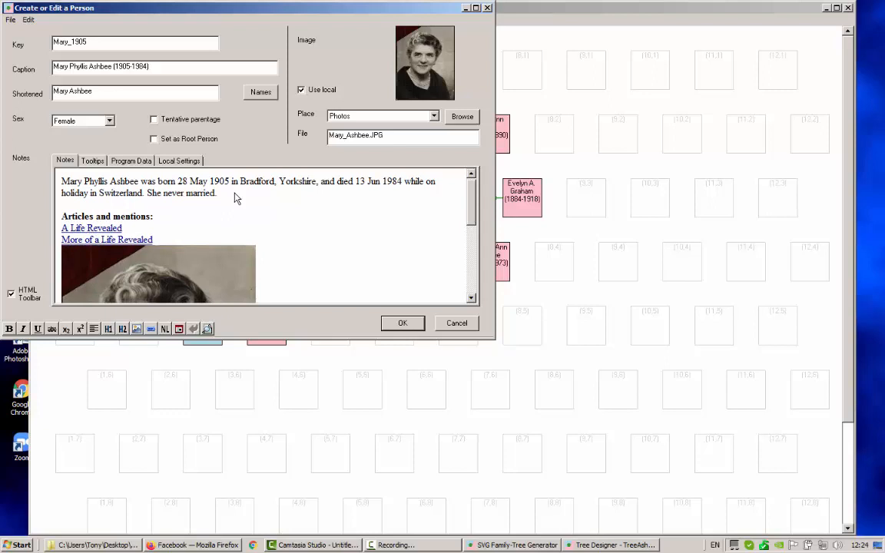
drag(235, 198, 76, 152)
scroll(422, 231, down, 5)
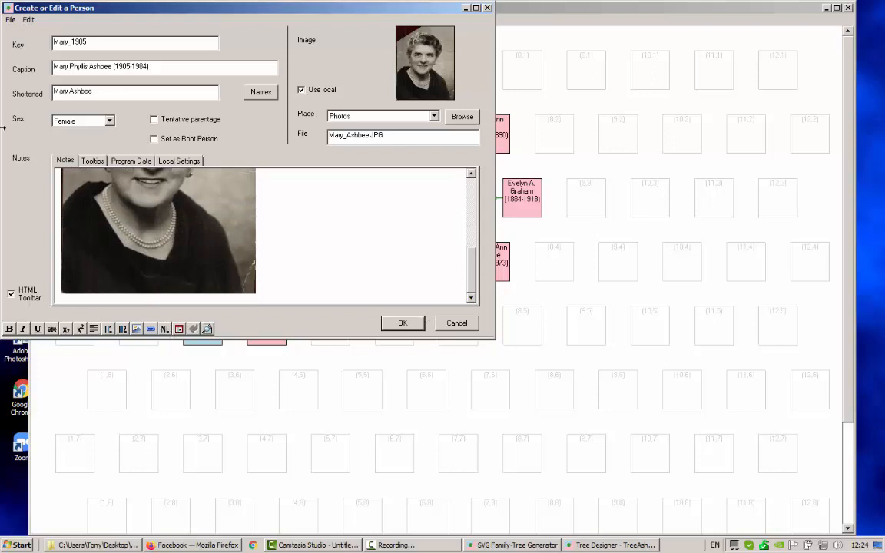
- Mark the person's parentage as tentative and save the record
click(153, 121)
drag(281, 12, 381, 56)
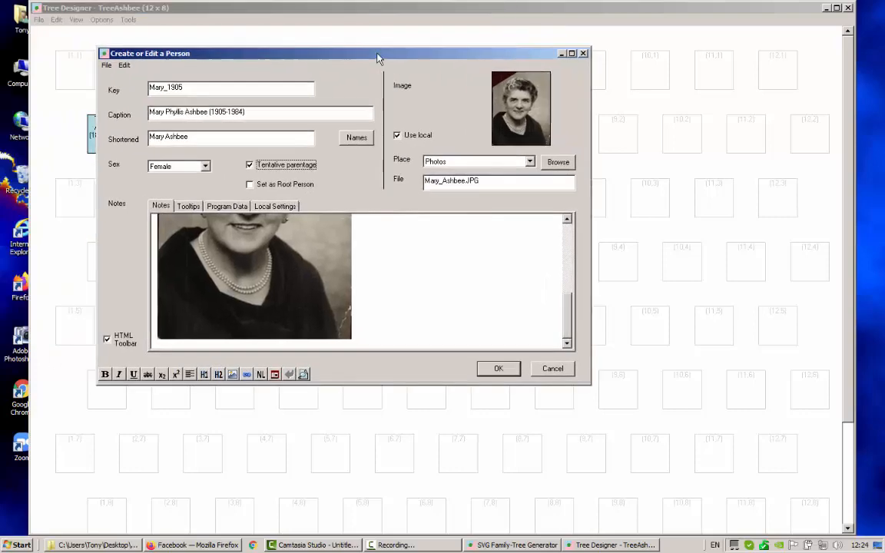
click(501, 367)
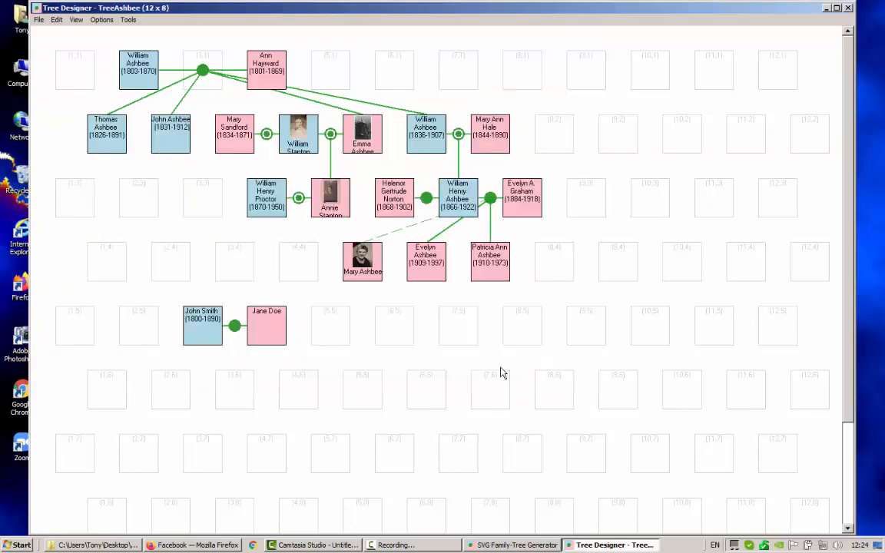
- Set the person in (5,4) as the root person and save the record
right_click(379, 268)
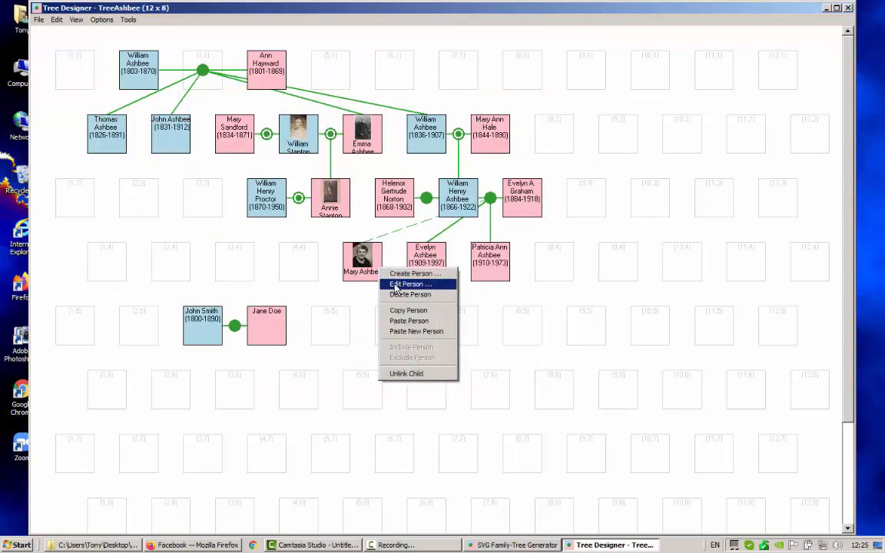
click(395, 285)
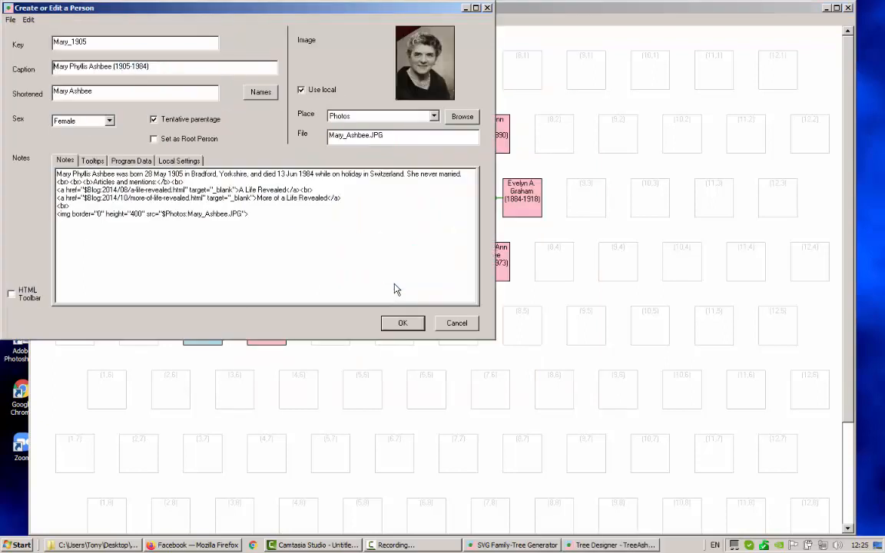
click(155, 142)
click(407, 328)
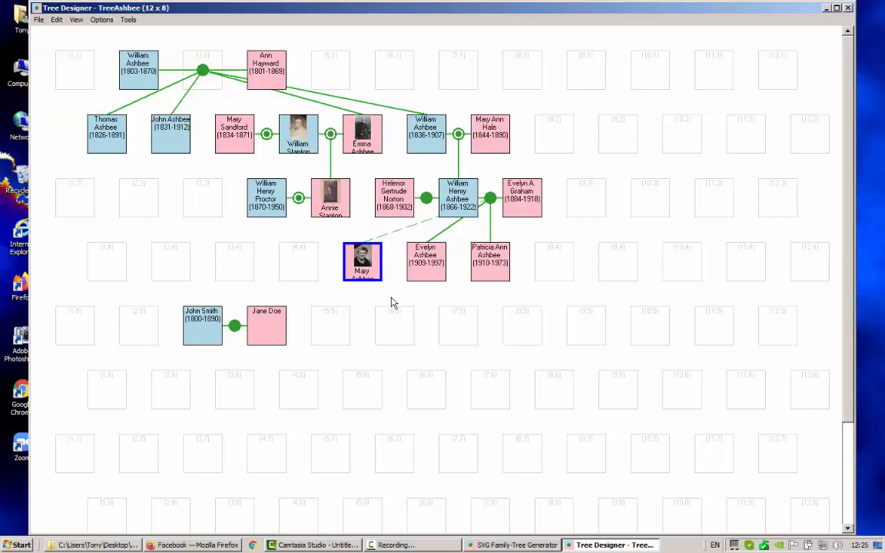
- Leave the designer, process the TreeAshbee definition and view the generated tree, examining the root person's line of descent
click(848, 7)
click(547, 218)
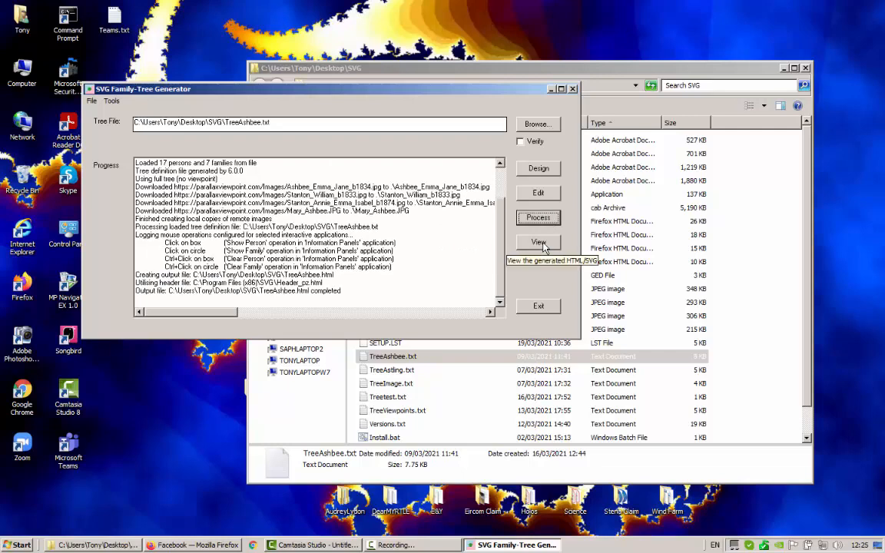
click(539, 243)
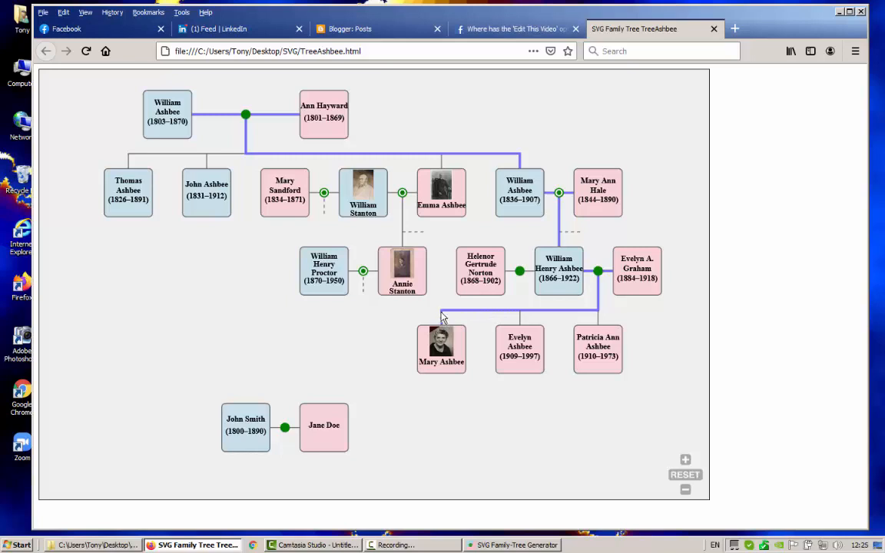
drag(444, 322, 445, 325)
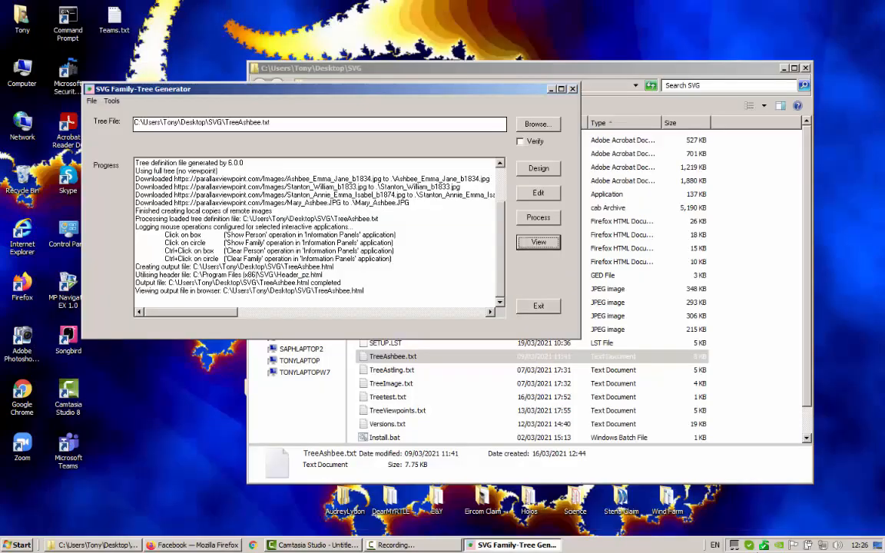
- Reopen the tree design and set the family relationship between (6,3) and (7,3) as a Liaison with Unshown children
click(530, 167)
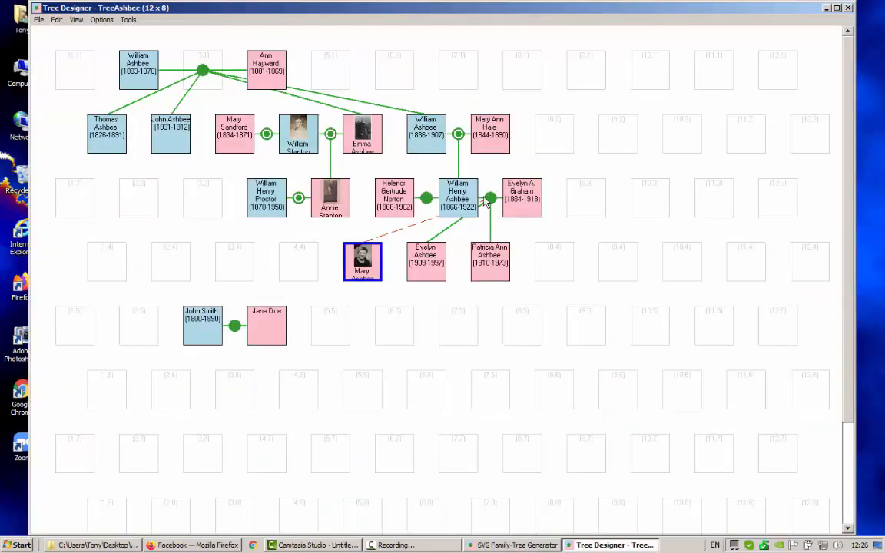
right_click(430, 198)
click(442, 203)
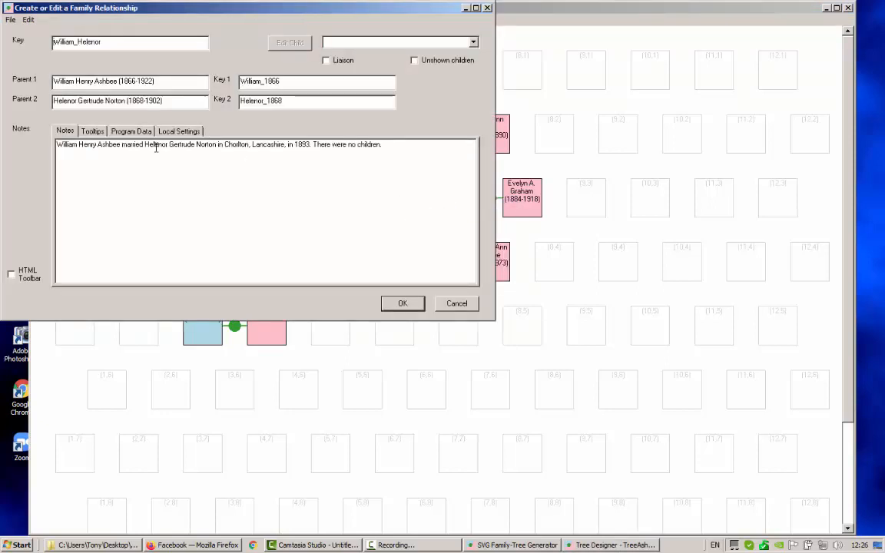
click(415, 64)
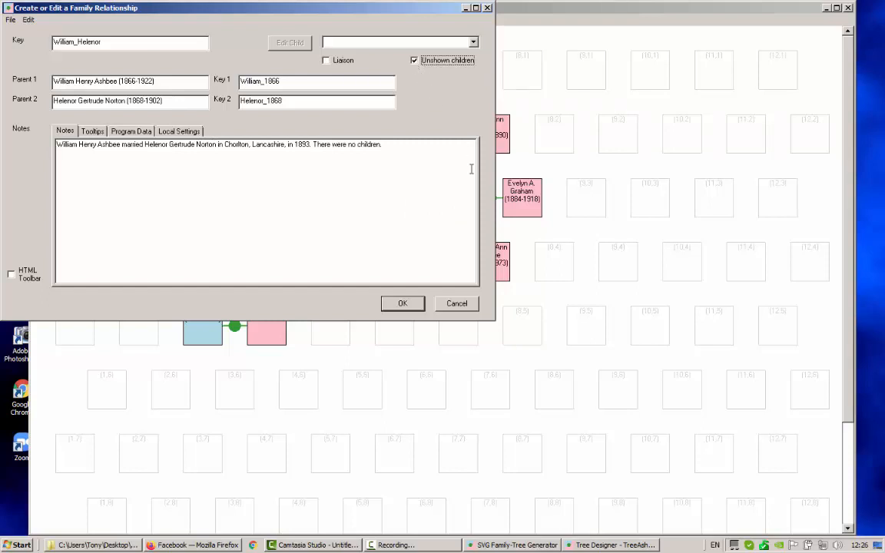
drag(366, 8, 402, 101)
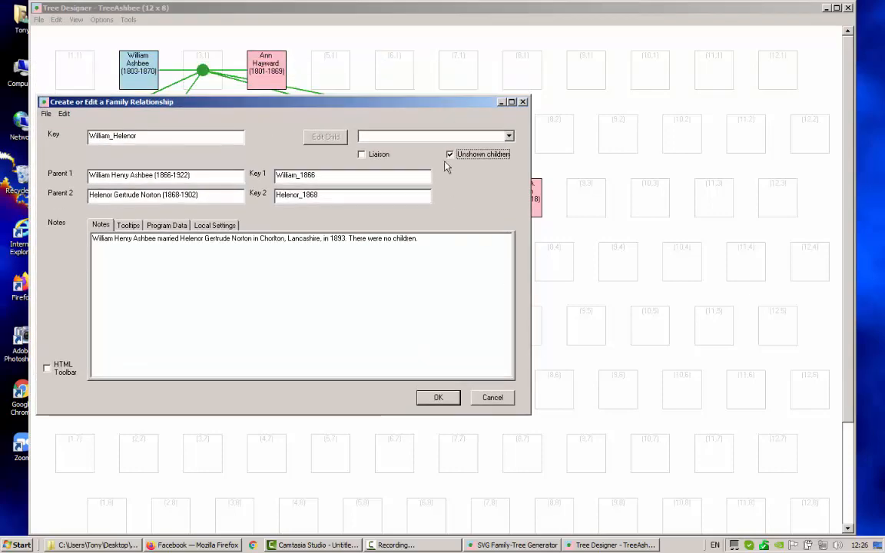
click(361, 155)
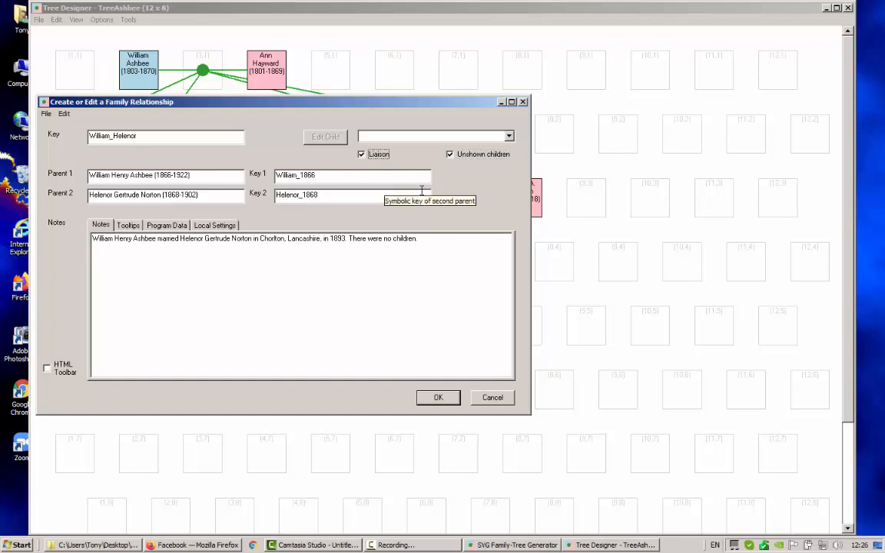
drag(405, 103, 421, 190)
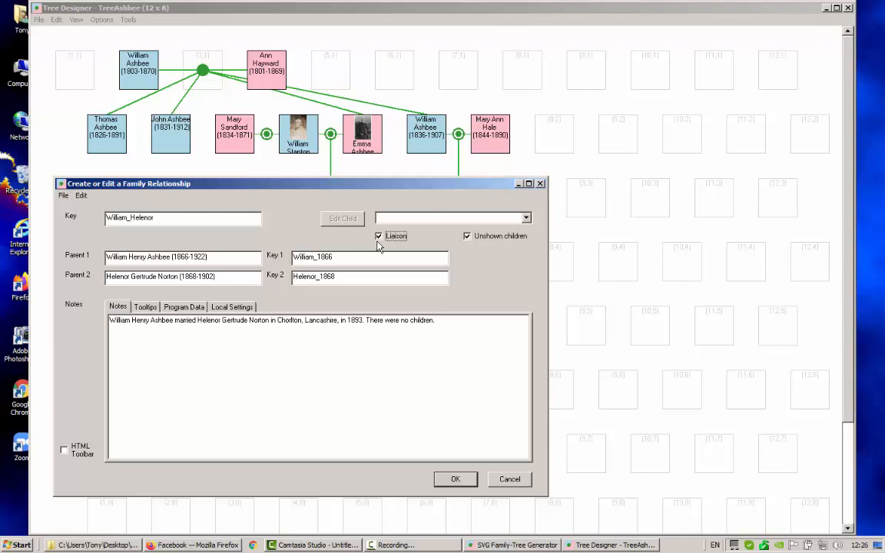
click(456, 478)
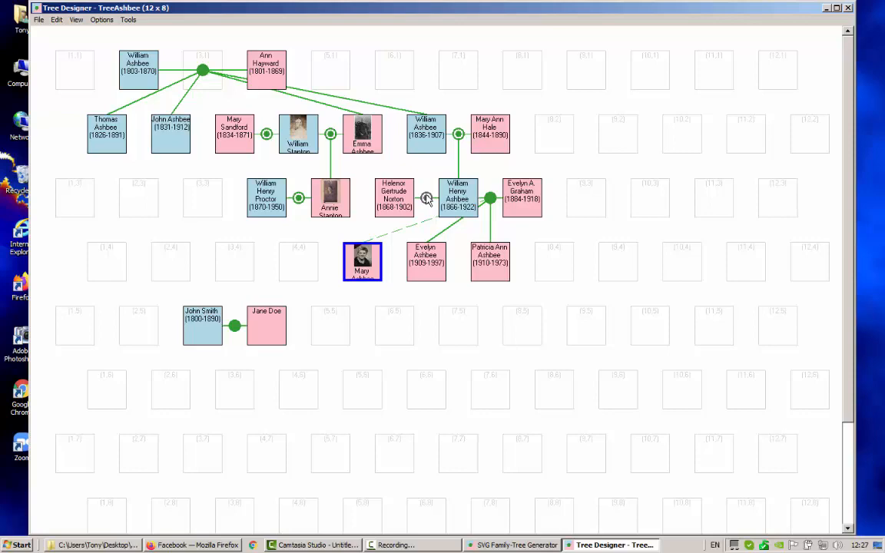
- Regenerate the TreeAshbee output from the edited design and inspect the third-row liaison and tentative parentage line in the browser
click(848, 9)
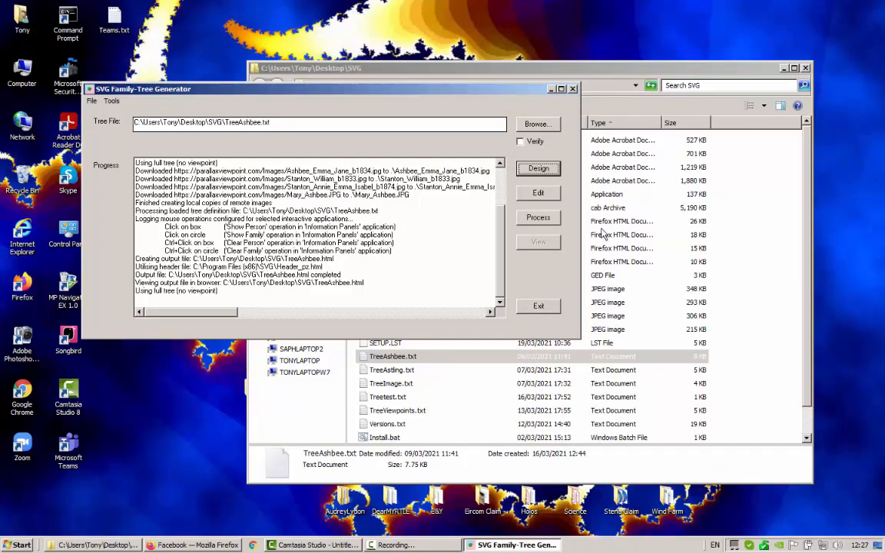
click(536, 218)
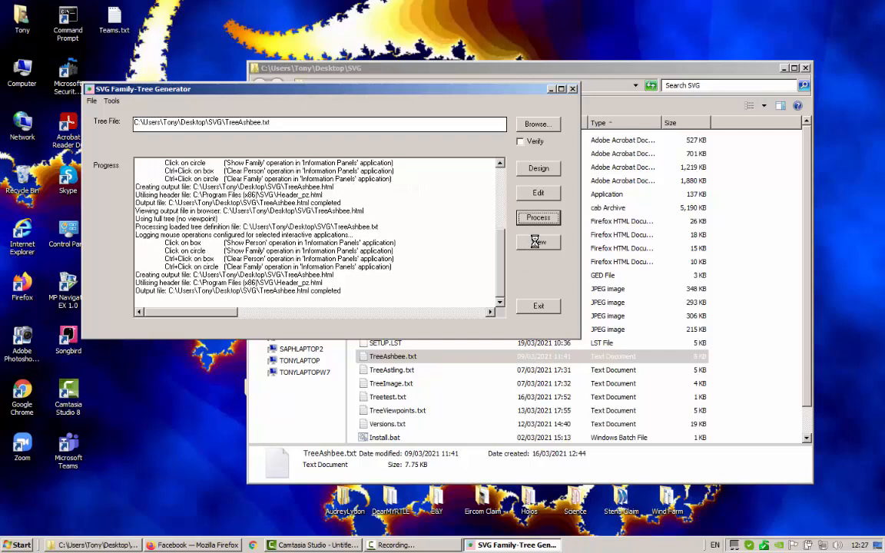
click(538, 242)
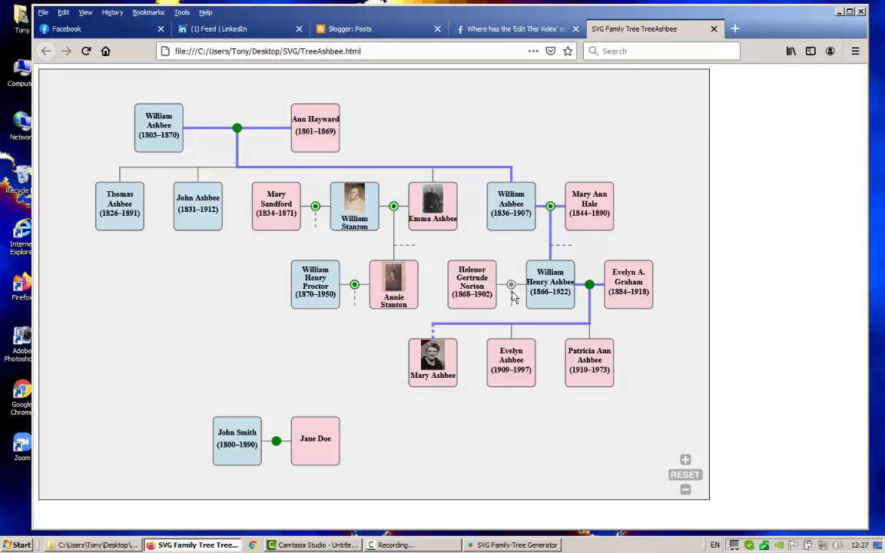
drag(512, 295, 513, 308)
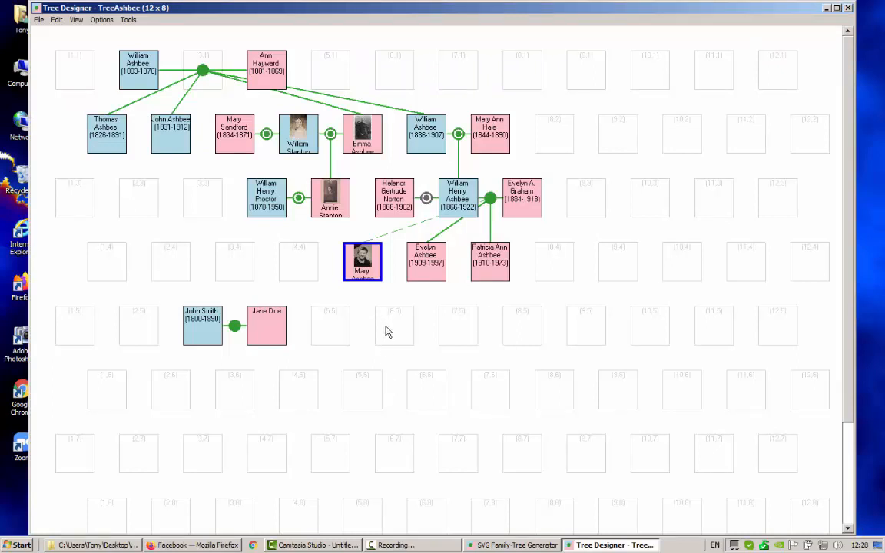
- Search the tree for people by entering a partial first name in Find Person
click(61, 21)
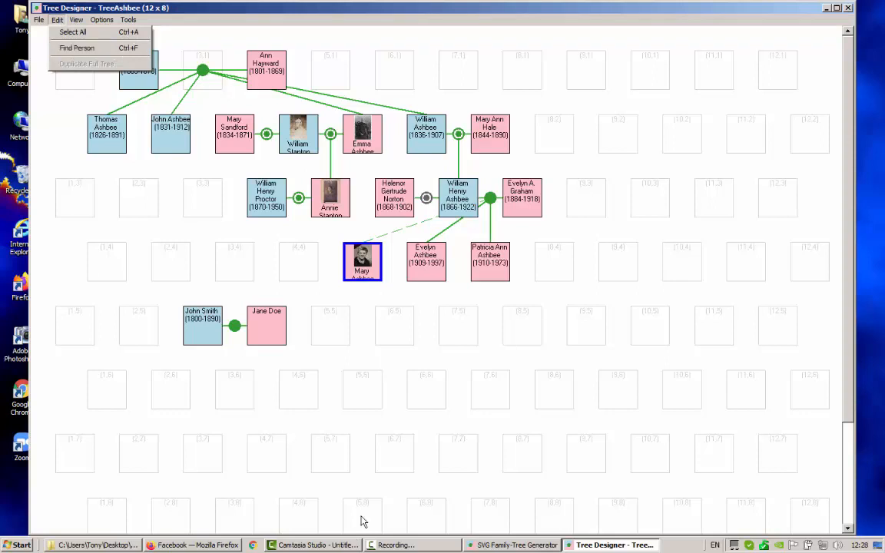
click(184, 237)
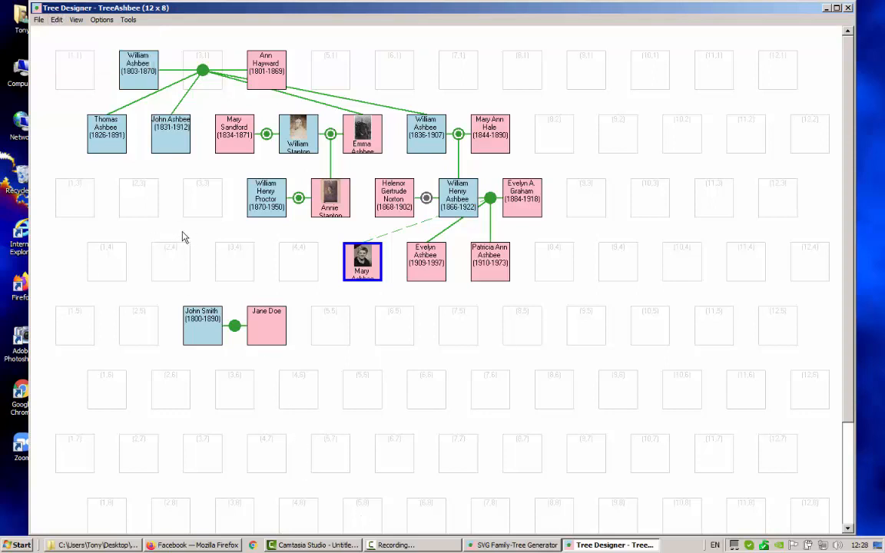
key(ctrl+f)
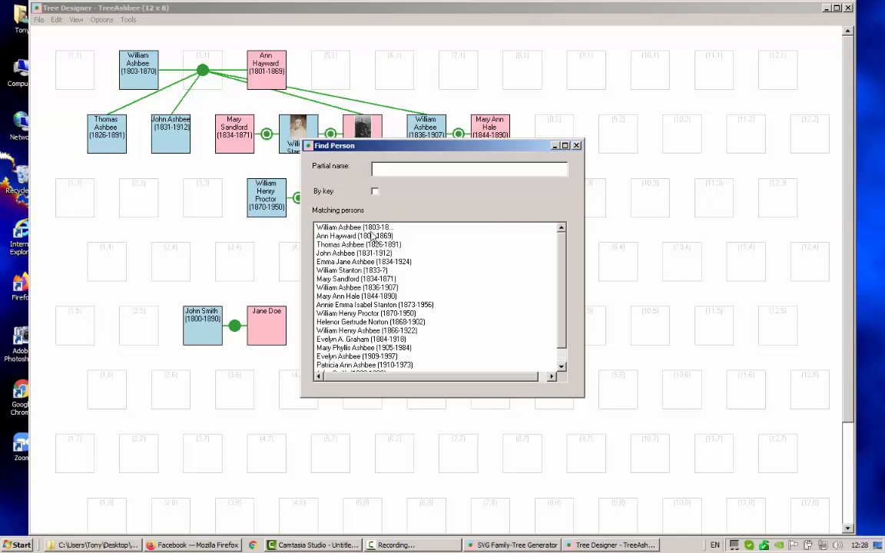
scroll(507, 304, down, 1)
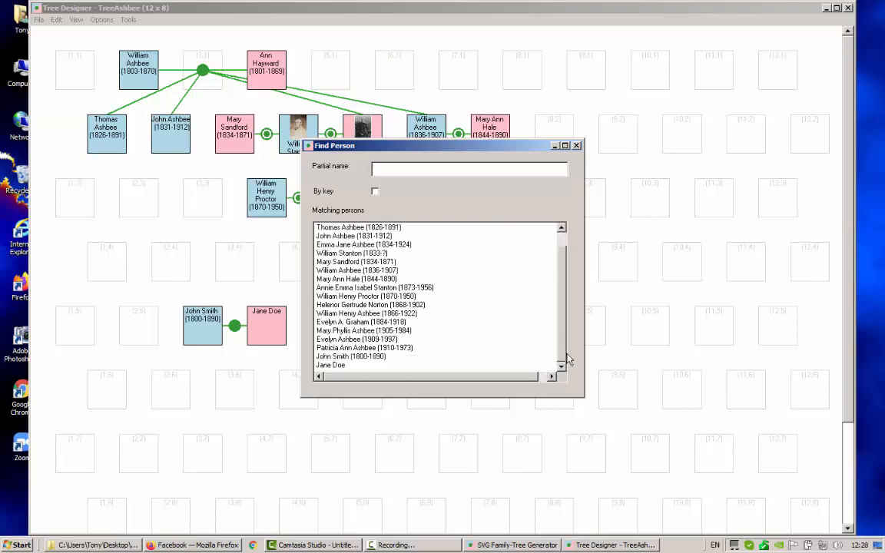
click(407, 171)
text(ann)
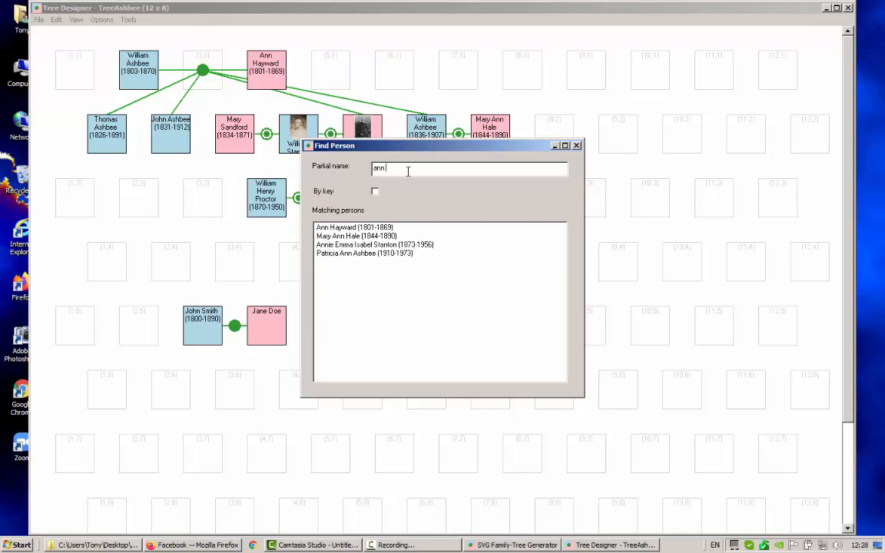
- Narrow the person search with a surname initial and locate the matching woman in (7,4) in the Full Tree
text( p)
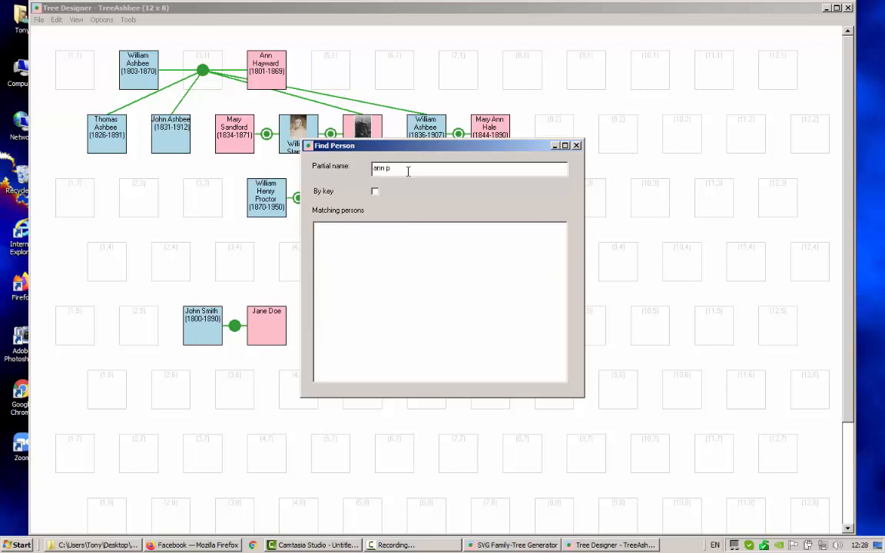
key(BackSpace)
key(BackSpace)
text(a)
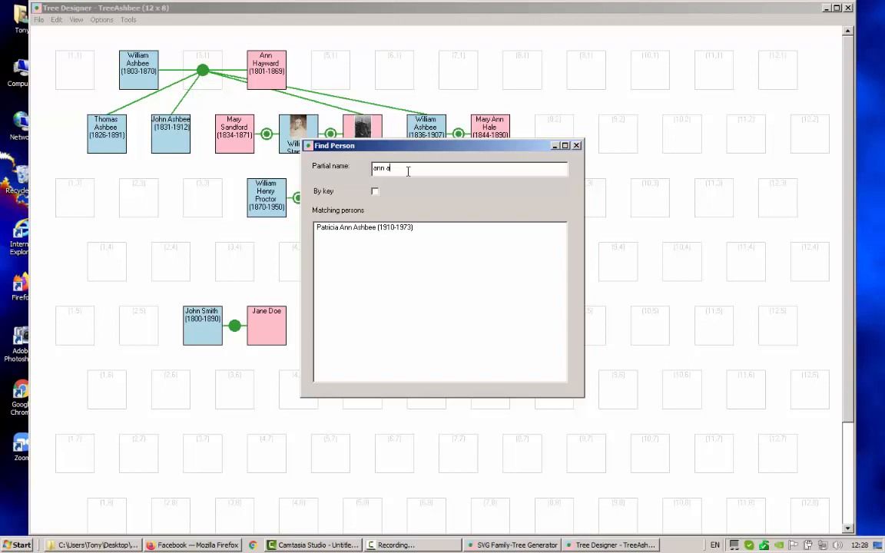
click(367, 228)
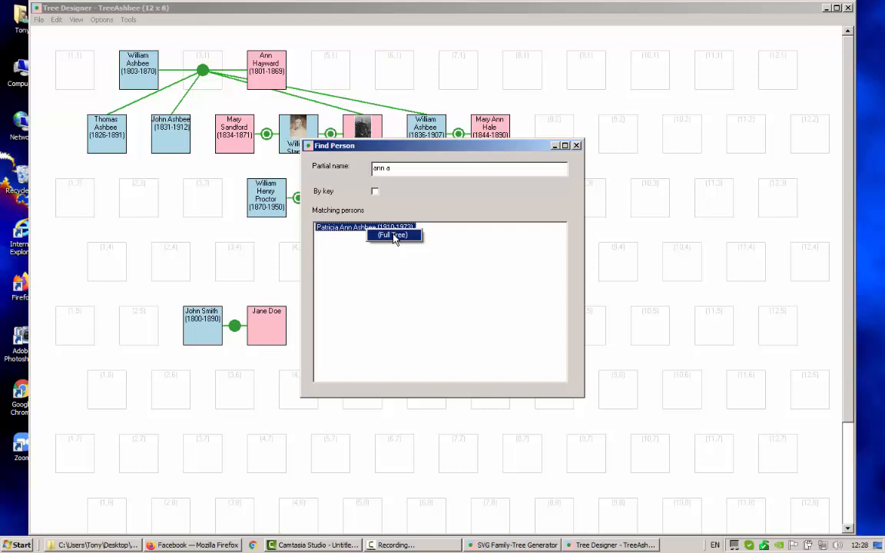
double_click(343, 230)
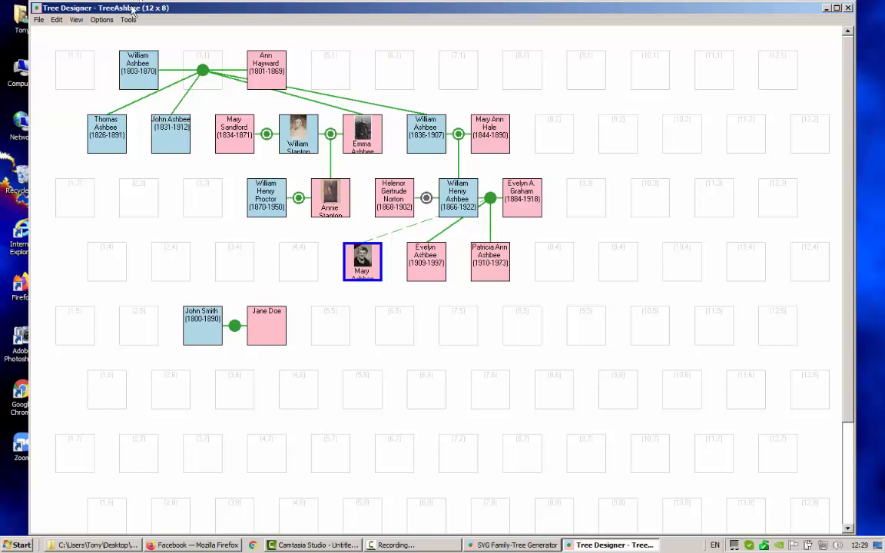
- At large zoom, use Find Person with a partial first name to locate the man in (1,2), and reset the zoom
click(73, 20)
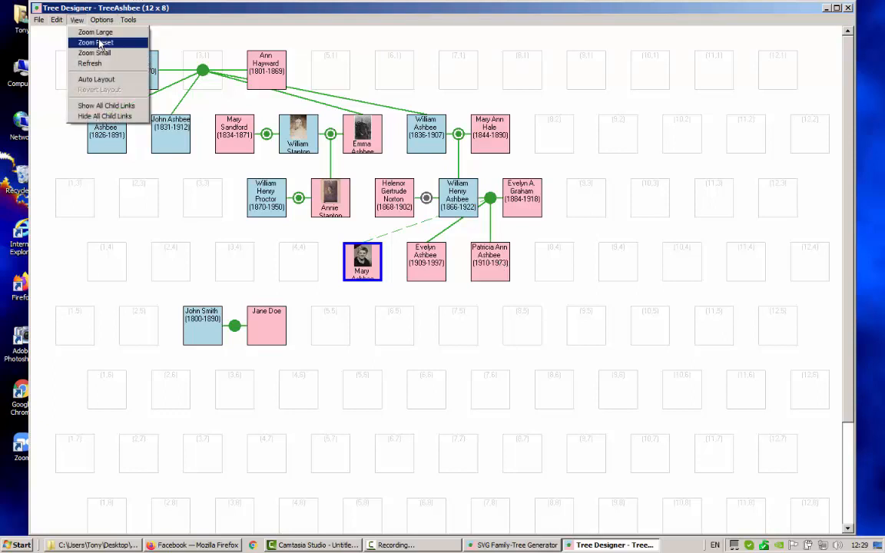
click(95, 33)
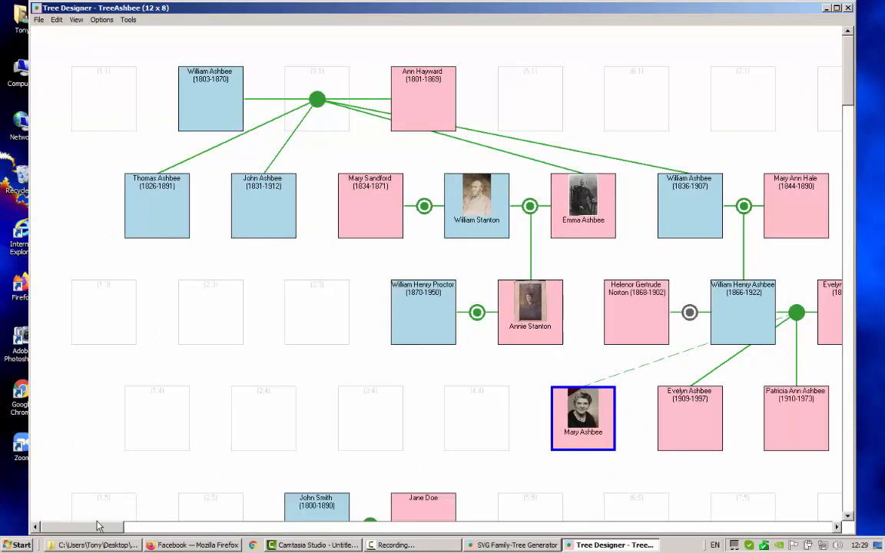
drag(103, 528, 745, 529)
key(ctrl+f)
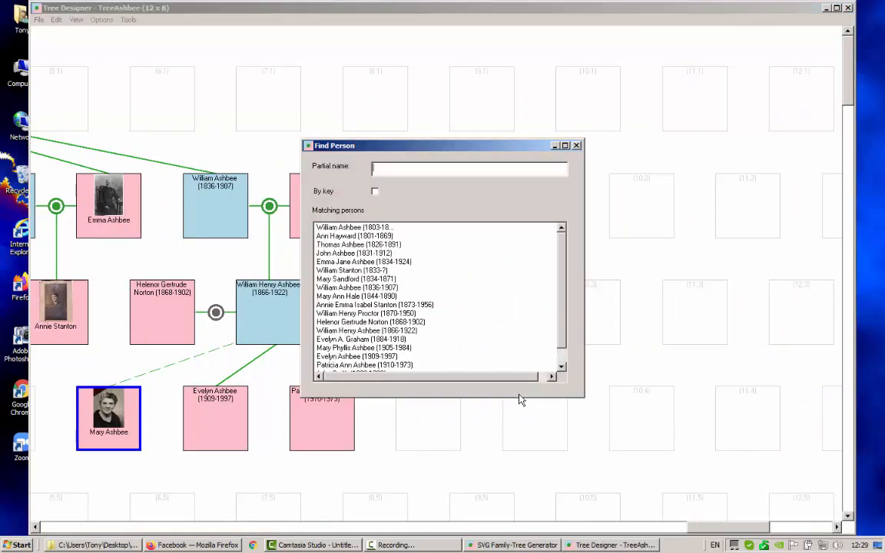
text(tho)
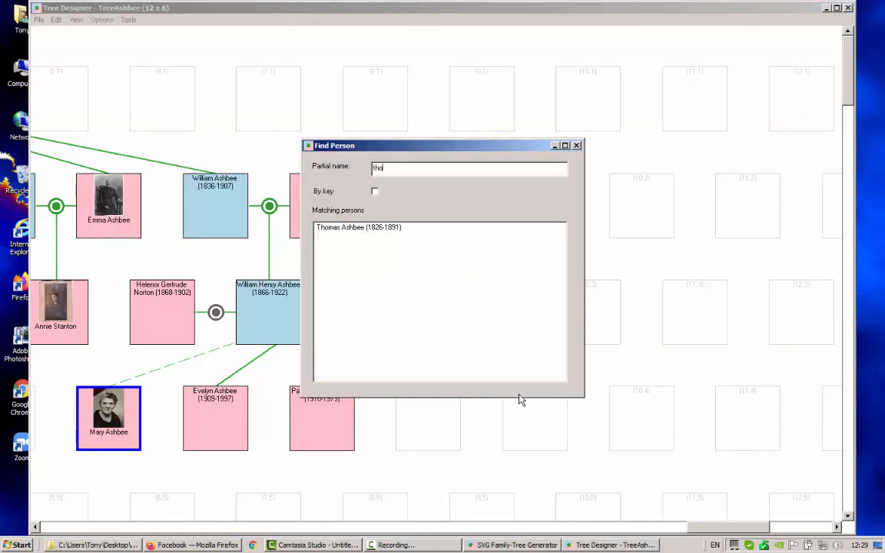
text(m)
double_click(360, 231)
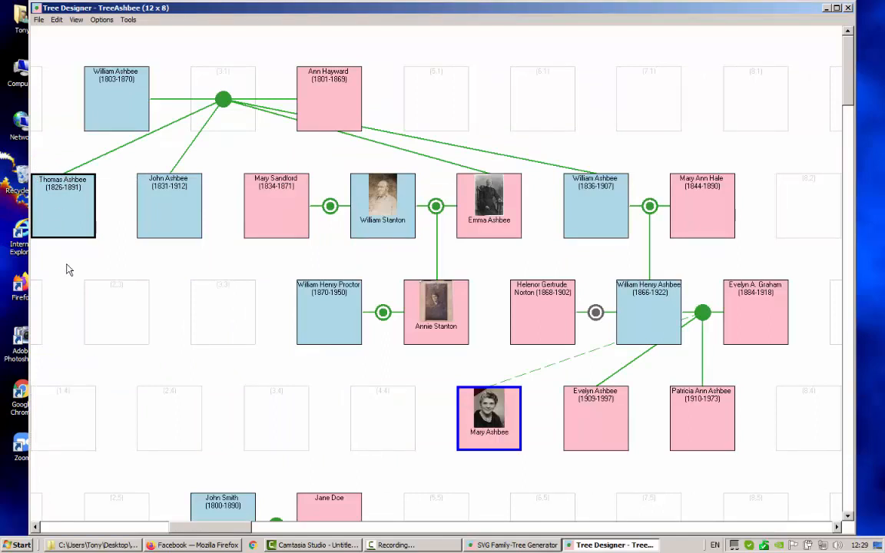
click(77, 20)
click(86, 42)
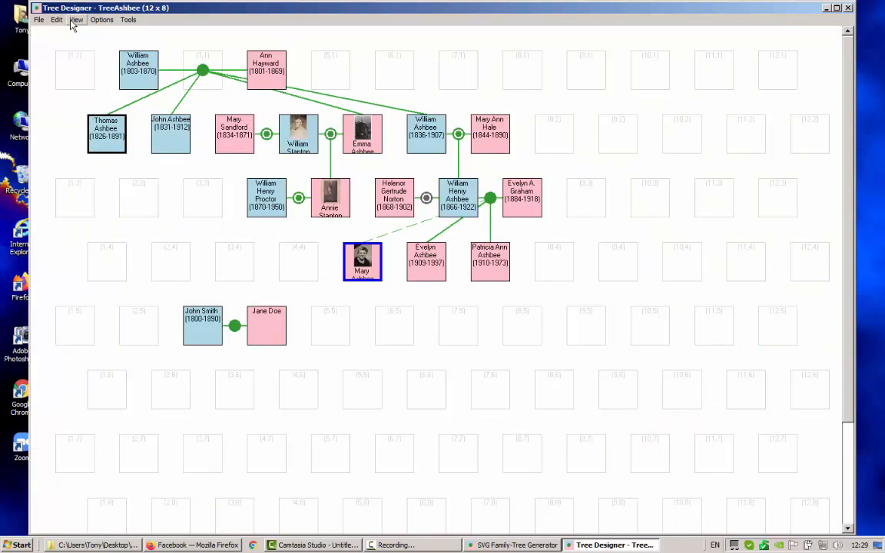
- Select the people in (6,2), (7,2), (6,3), (7,3) and (8,3) and move them together two cells to the right
click(71, 21)
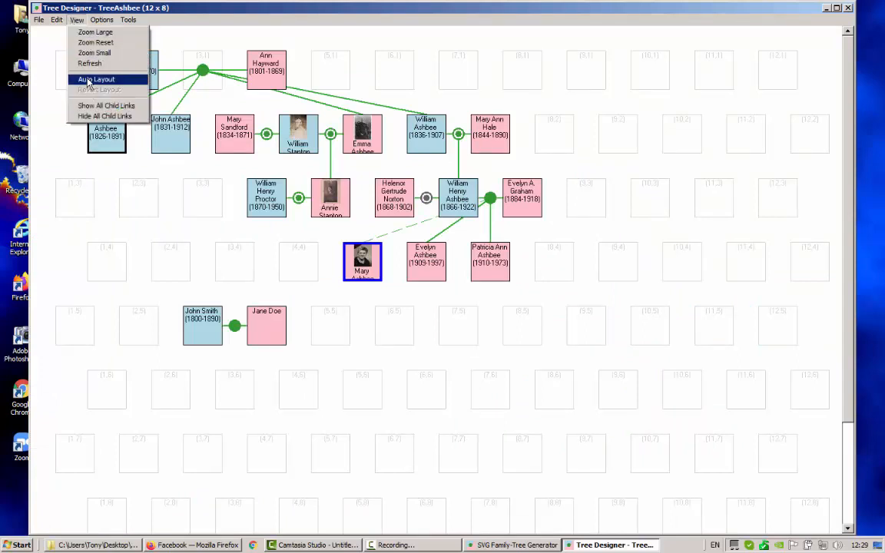
click(492, 121)
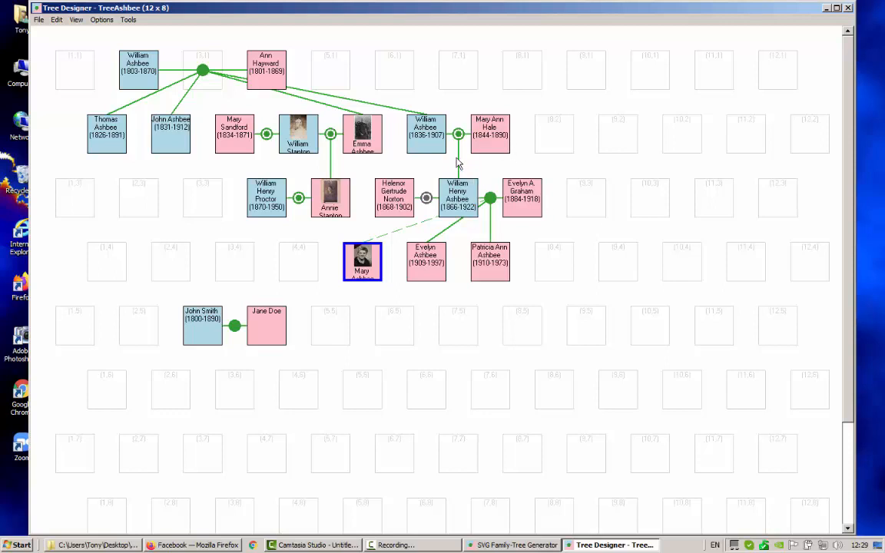
ctrl+click(433, 137)
ctrl+click(487, 141)
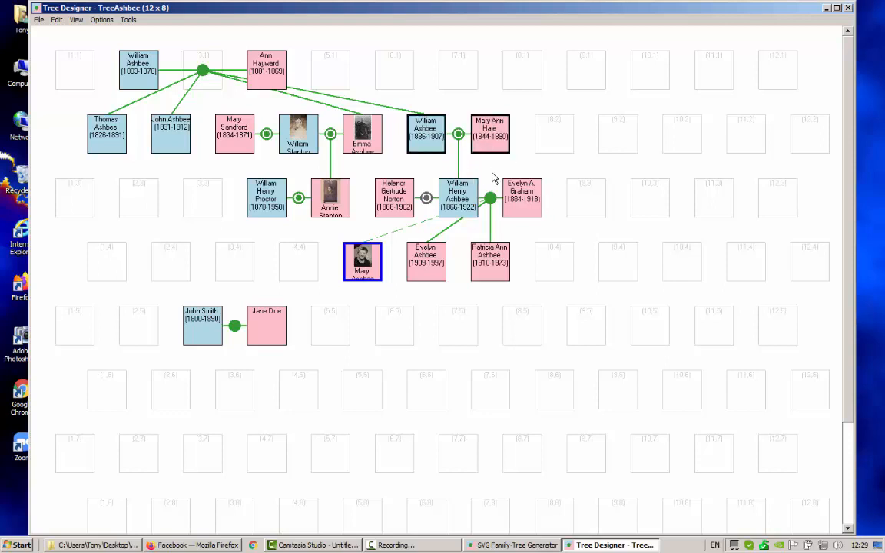
ctrl+click(473, 207)
ctrl+click(388, 201)
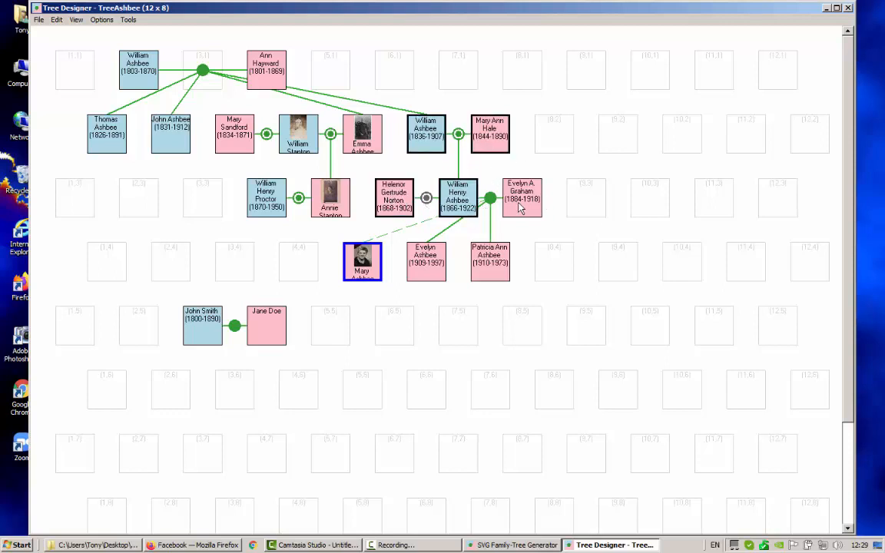
ctrl+click(519, 206)
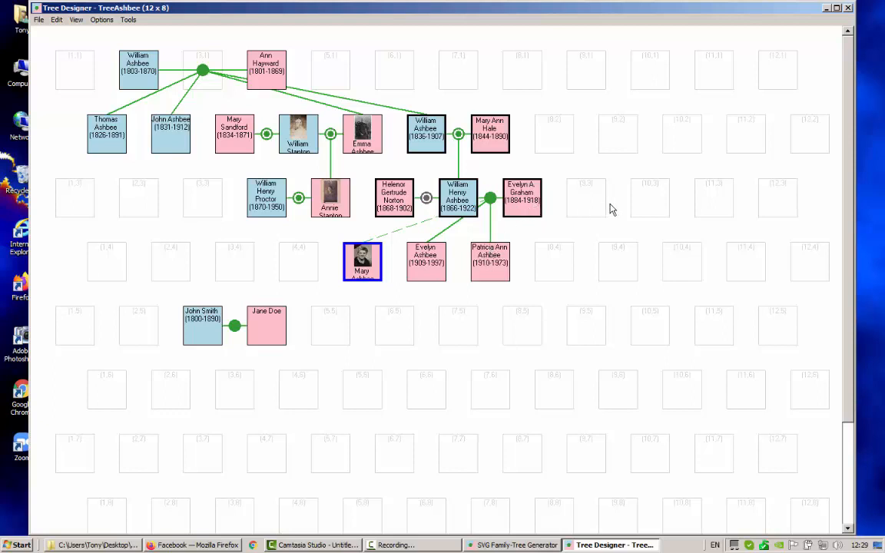
click(653, 206)
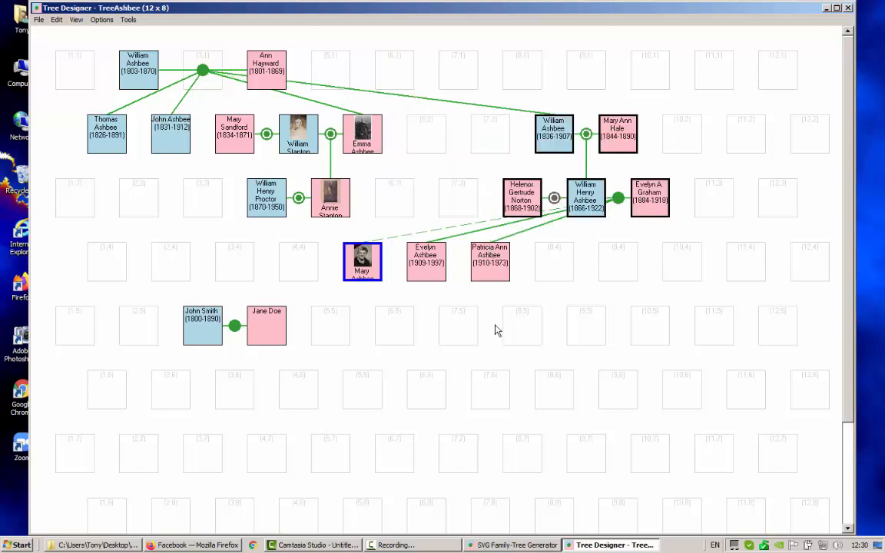
click(529, 259)
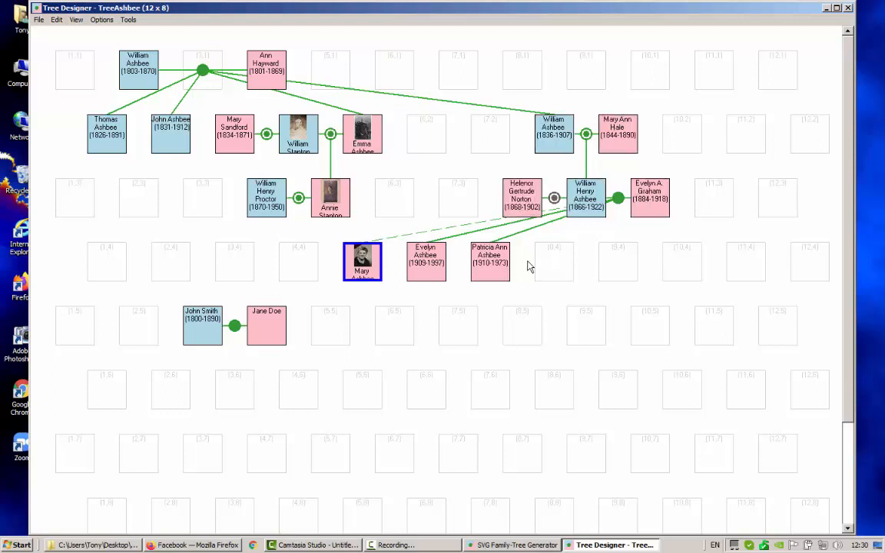
- Move the two sisters in (6,4) and (7,4) together to (7,5) and (8,5)
click(430, 273)
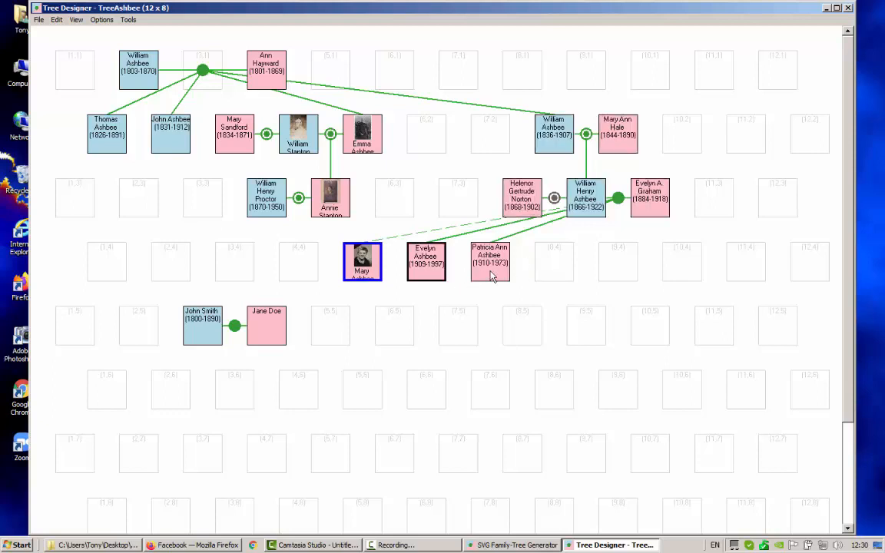
ctrl+click(491, 278)
click(518, 335)
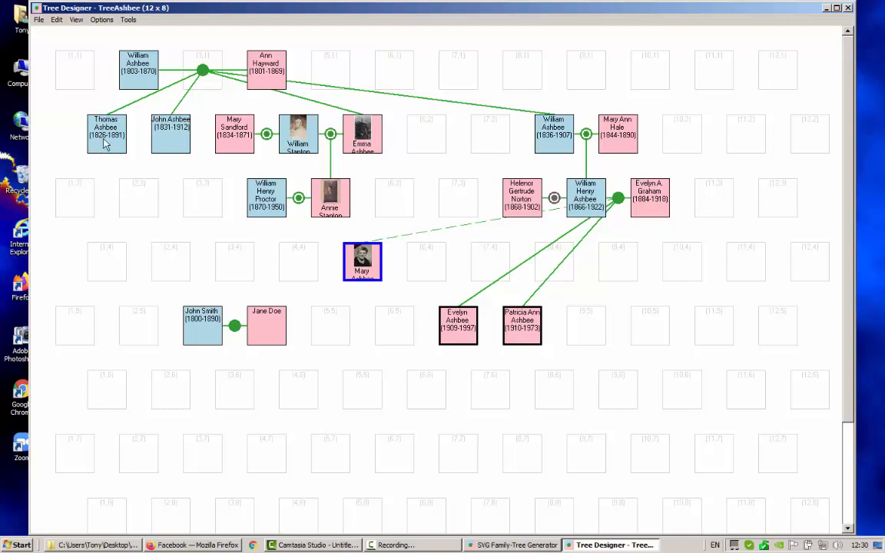
- Clear the selection and move the person in (1,2) to (1,3) and the one in (2,2) to (2,5)
key(Escape)
drag(105, 145, 76, 179)
drag(138, 342, 135, 331)
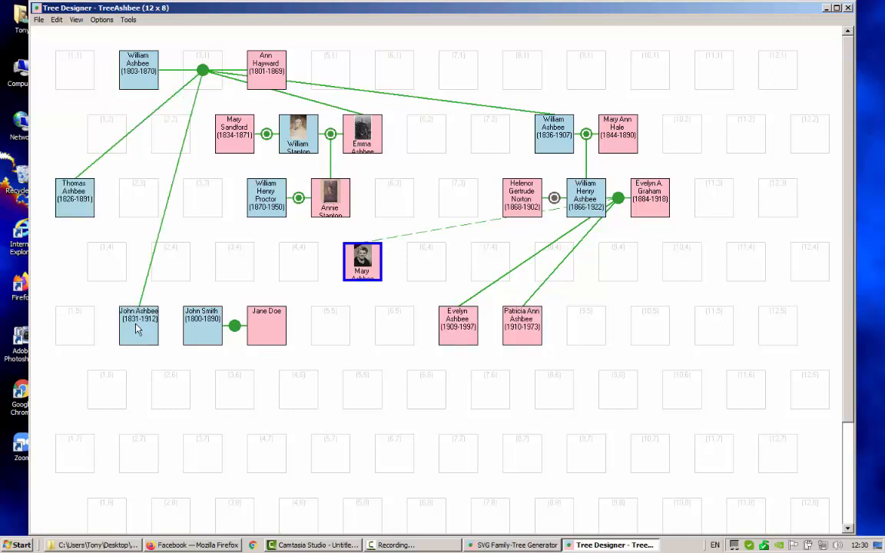
- Try Auto Layout on the rearranged tree and revert to the manual layout
click(77, 20)
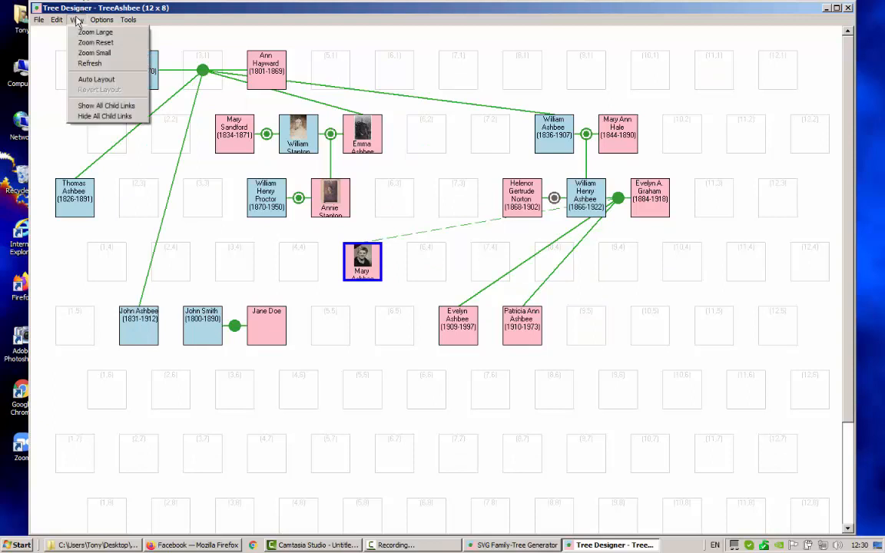
click(95, 80)
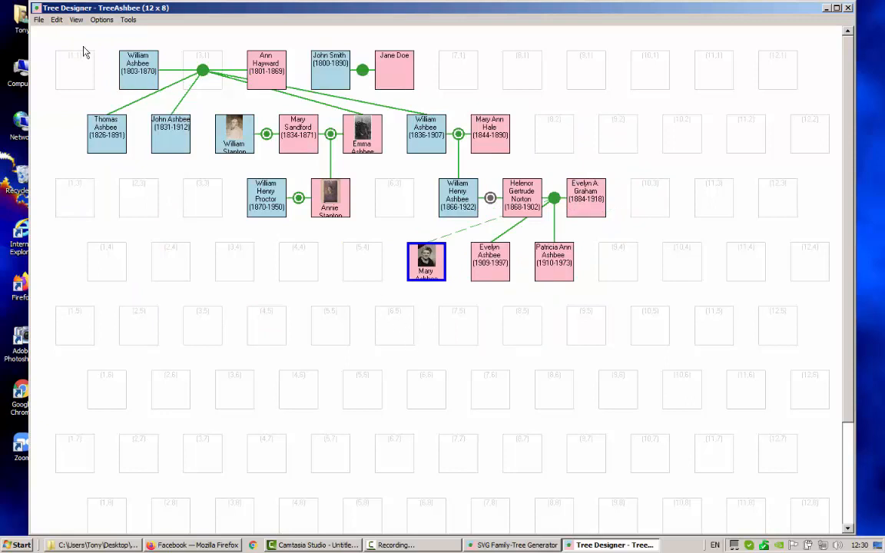
click(76, 19)
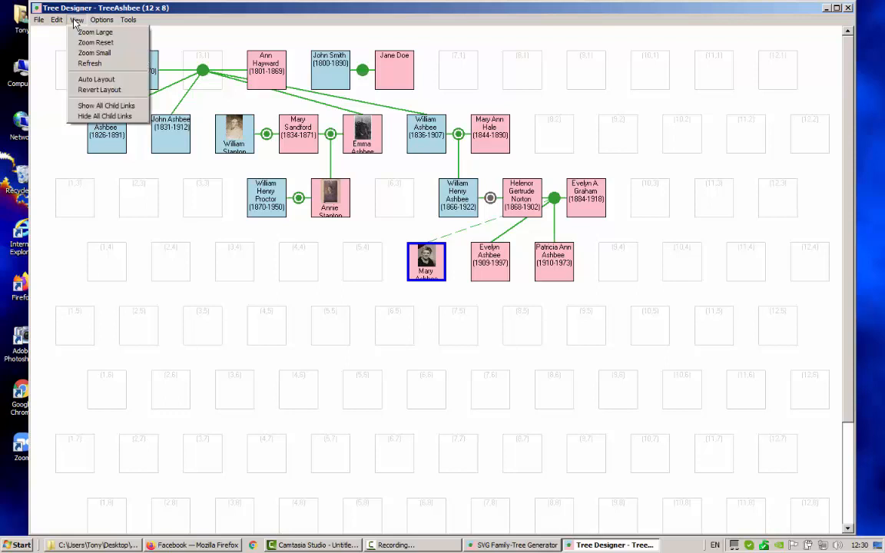
click(97, 90)
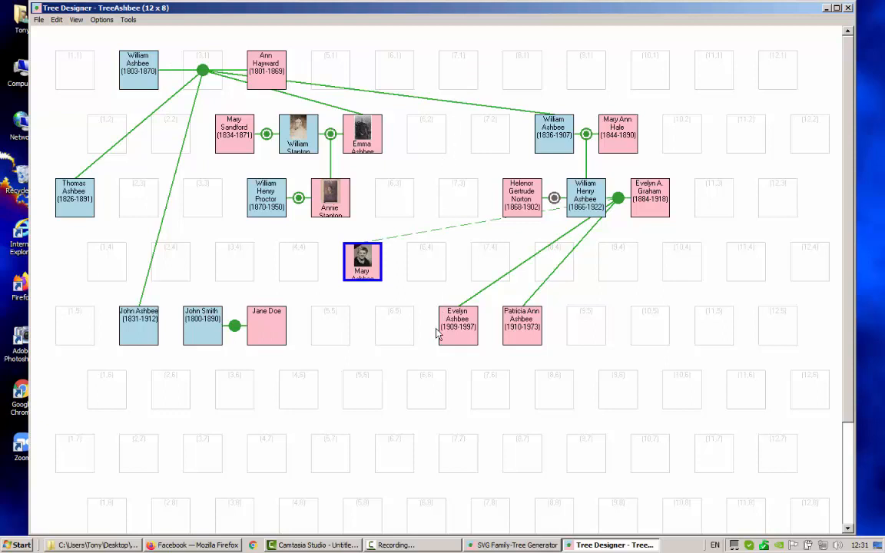
- Run Auto Layout again on the manually rearranged tree
click(75, 20)
click(86, 79)
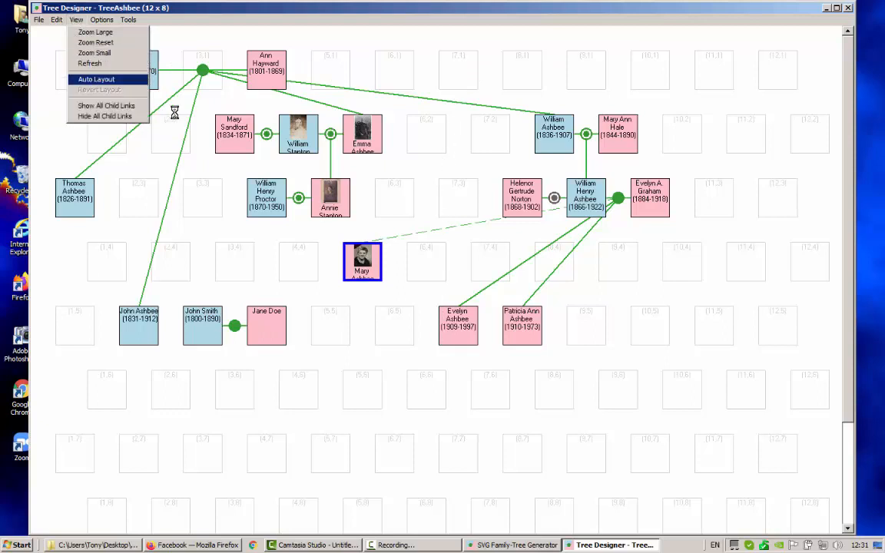